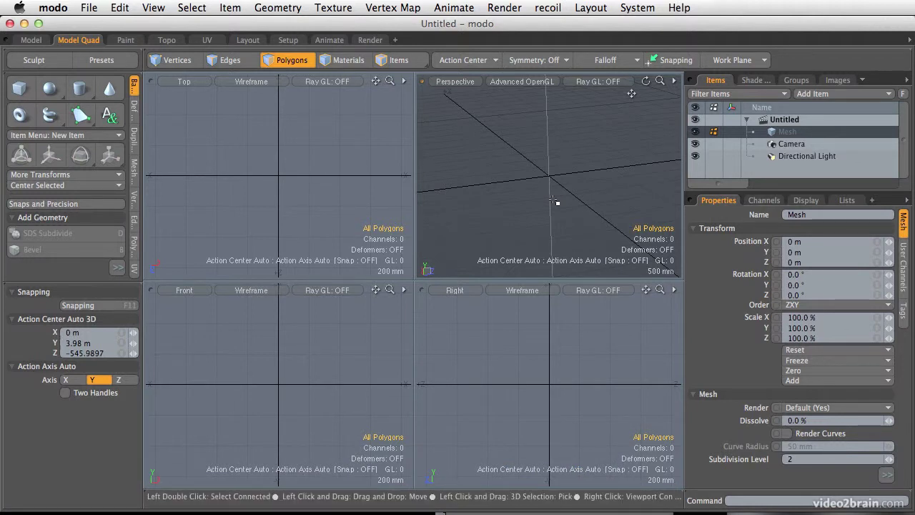
- Switch to Finder and preview CanProfile.png in the Reference_Images folder
key("super+Tab")
key("super+Tab")
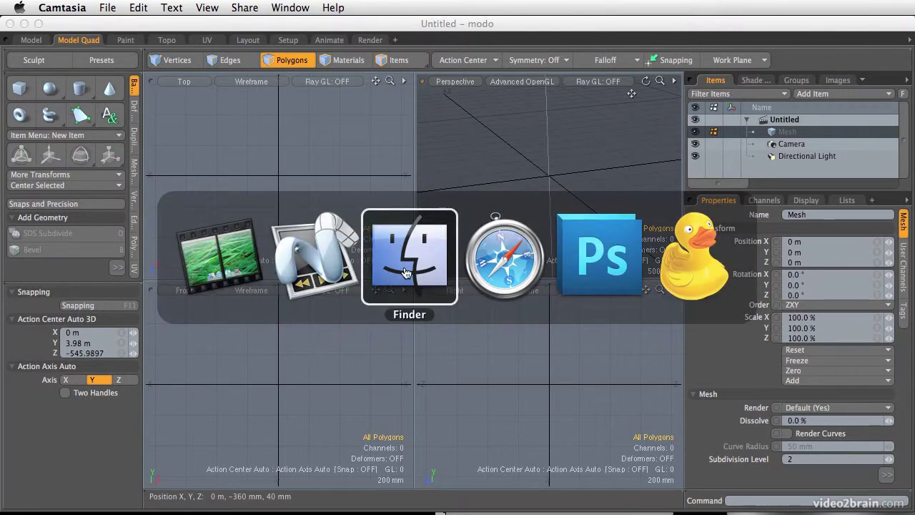
key("super+Tab")
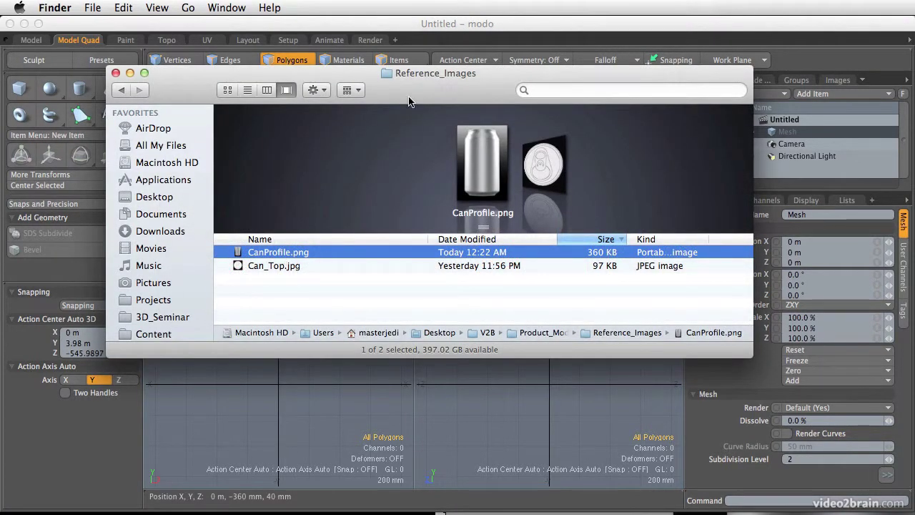
key("space")
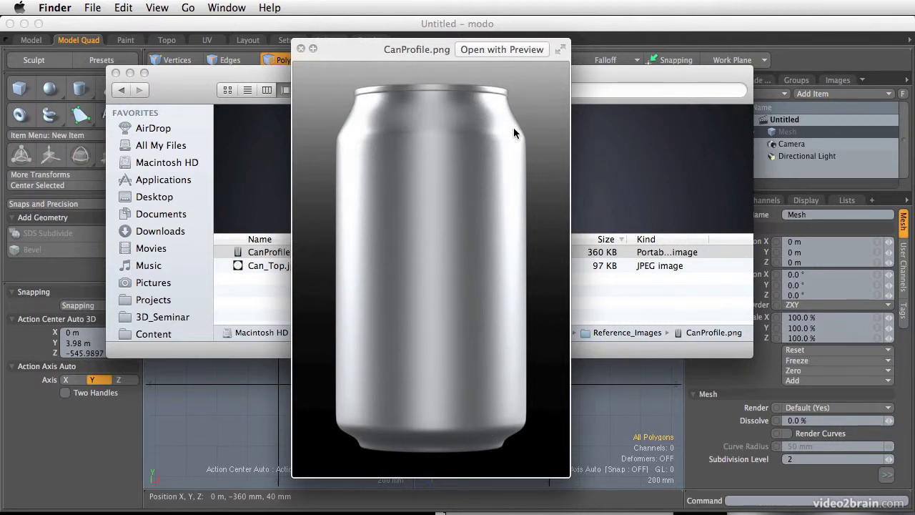
key("space")
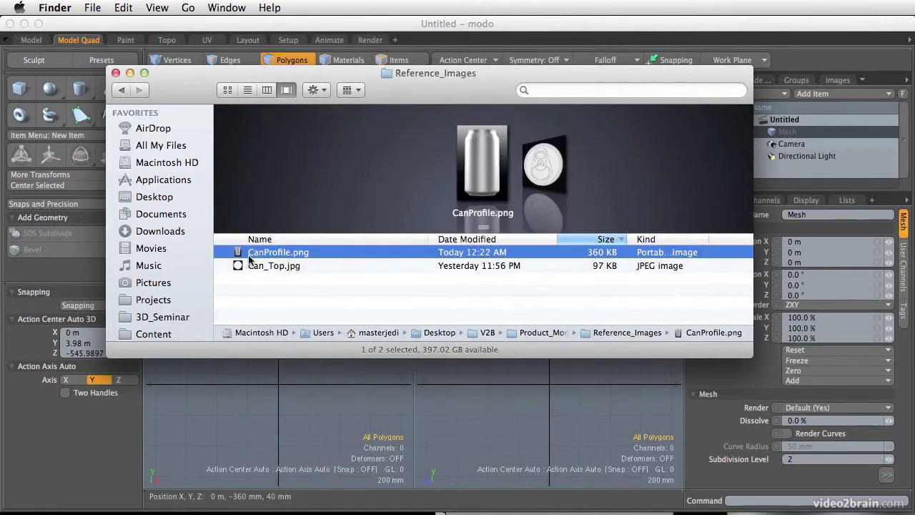
- Bring CanProfile.png from Finder into modo's Front view as a backdrop image and frame it
left_click_drag(241, 252, 279, 385)
left_click(279, 384)
key("a")
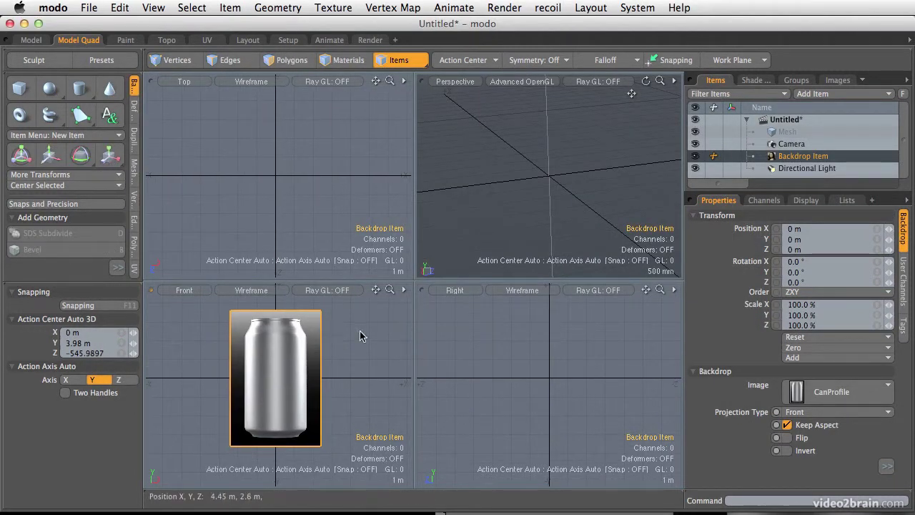
left_click(359, 331)
left_click_drag(268, 365, 290, 388, "ctrl+alt")
left_click(290, 388)
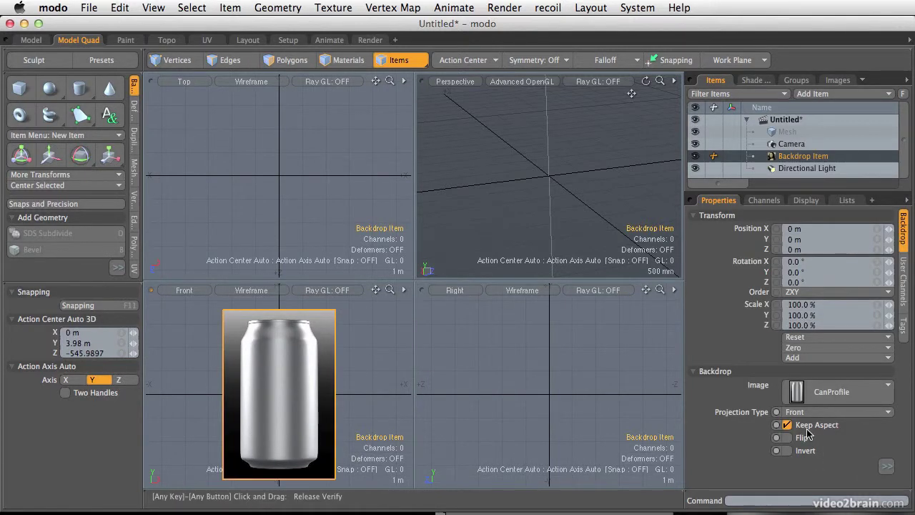
- Try inverting the can backdrop, restore its original look, and set its transparency to 60%
key("0")
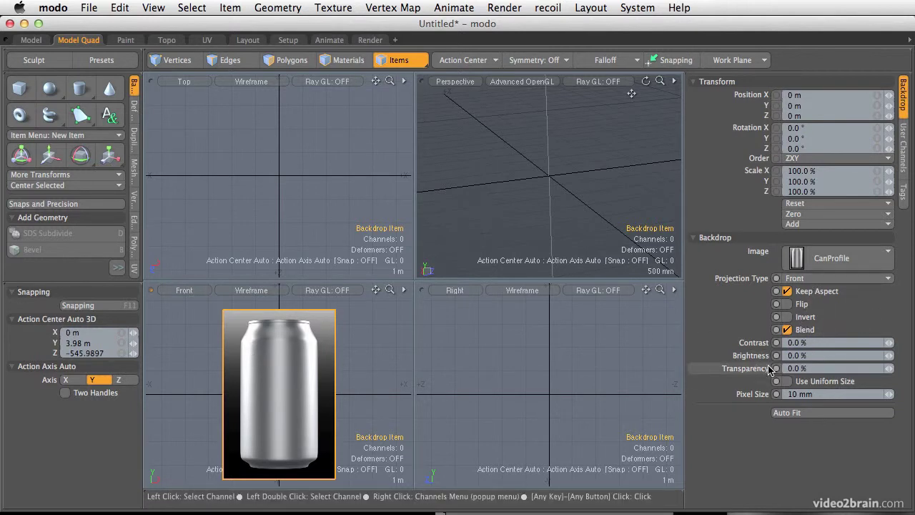
left_click(787, 316)
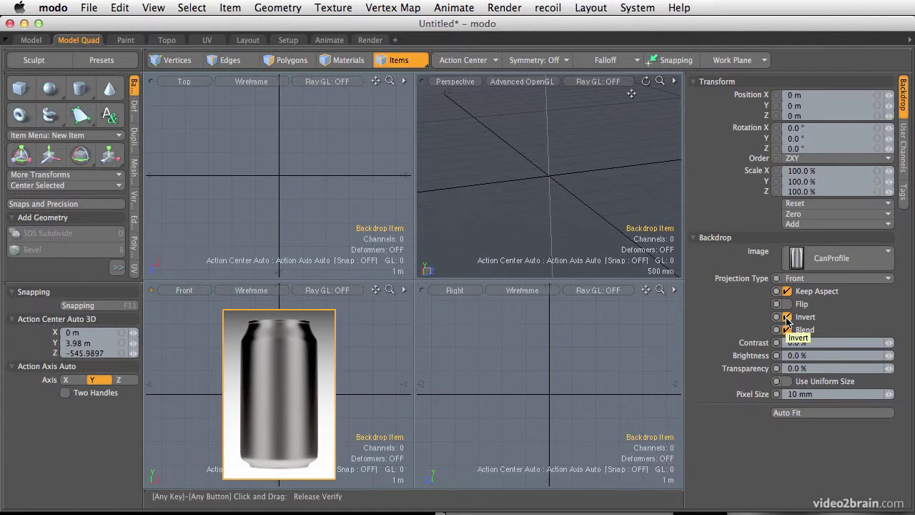
left_click(787, 316)
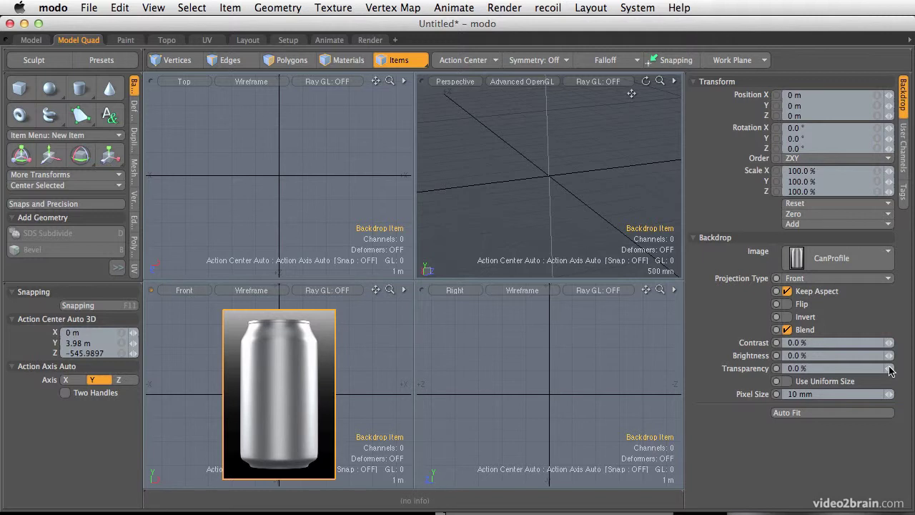
left_click_drag(889, 369, 914, 370)
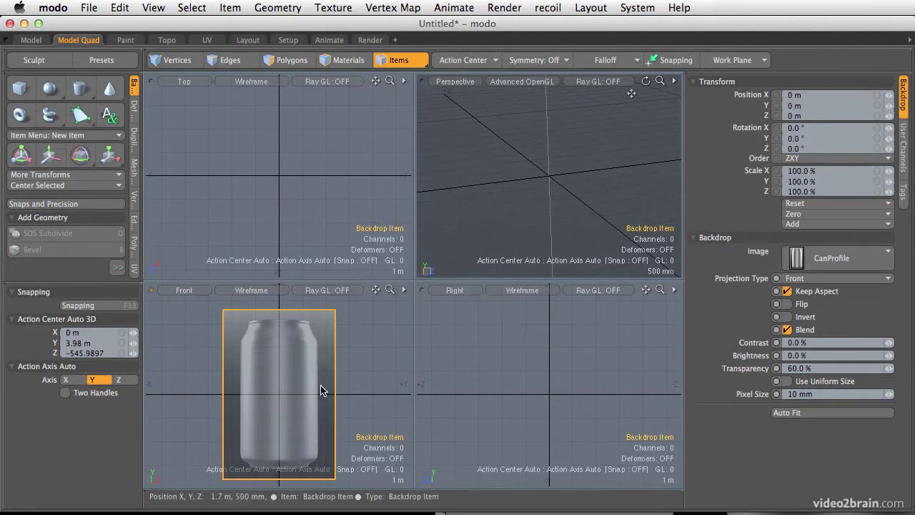
left_click_drag(202, 403, 208, 406, "alt")
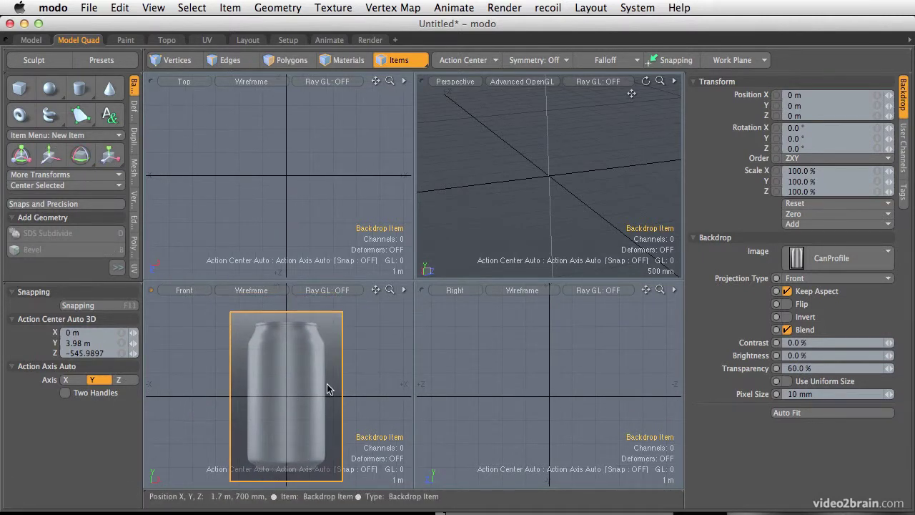
key("0")
left_click_drag(410, 266, 451, 270, "ctrl+alt")
left_click(544, 229)
mouse_move(429, 335)
left_mouse_down("alt")
mouse_move(410, 328)
mouse_move(431, 328)
left_mouse_up("alt")
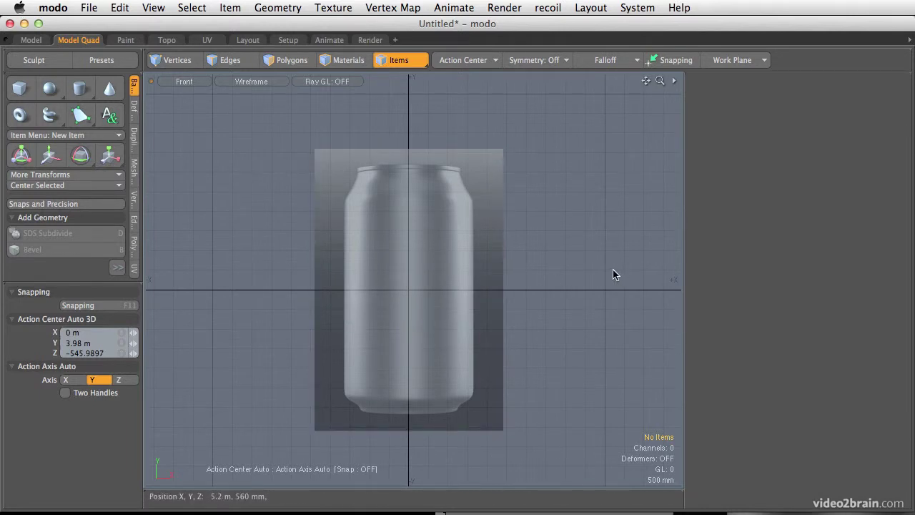
- Rename the backdrop item to Can_Profile
left_click(898, 168)
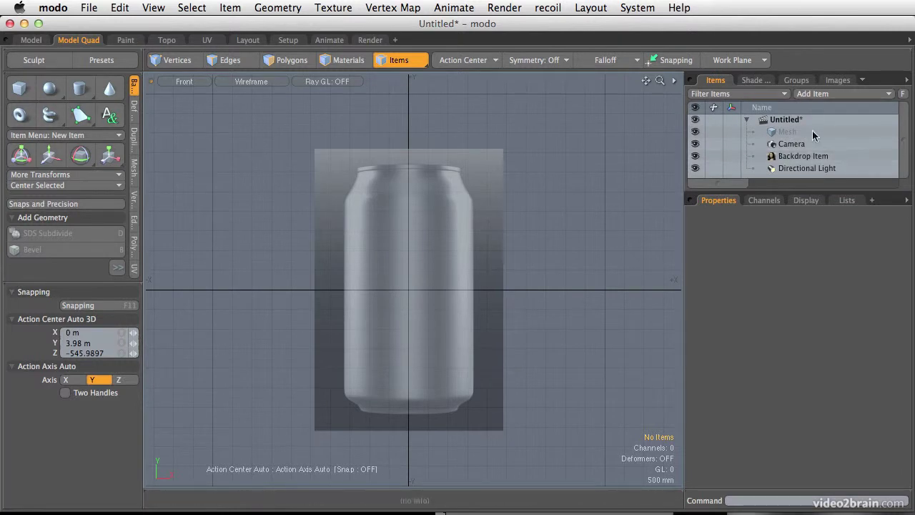
left_click(799, 156)
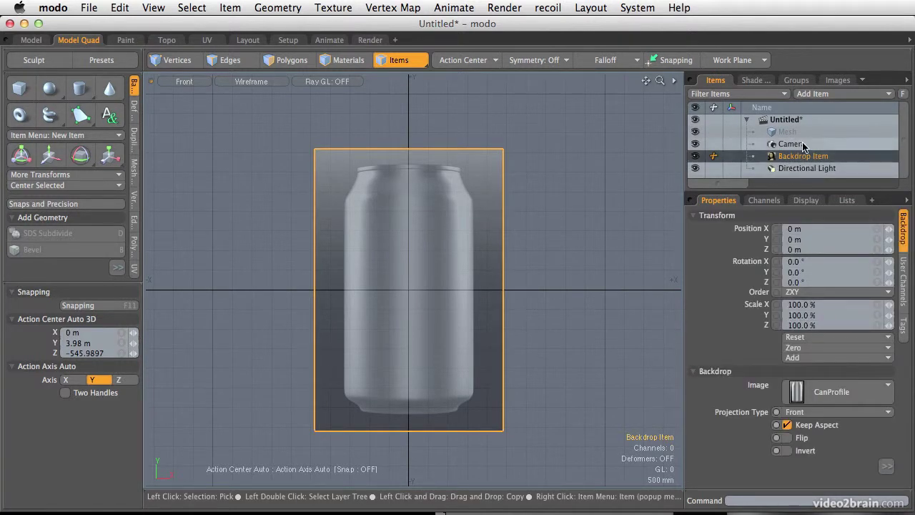
right_click(794, 156)
left_click(783, 154)
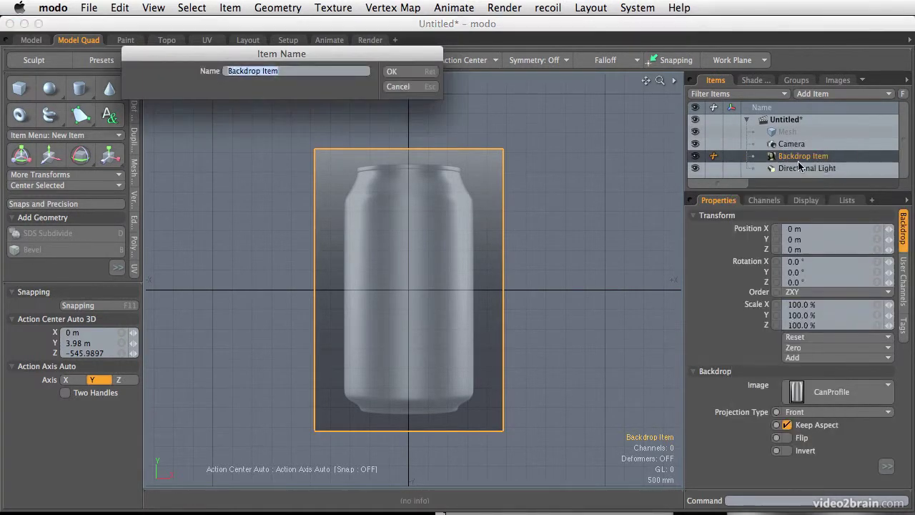
type("Can_Profile")
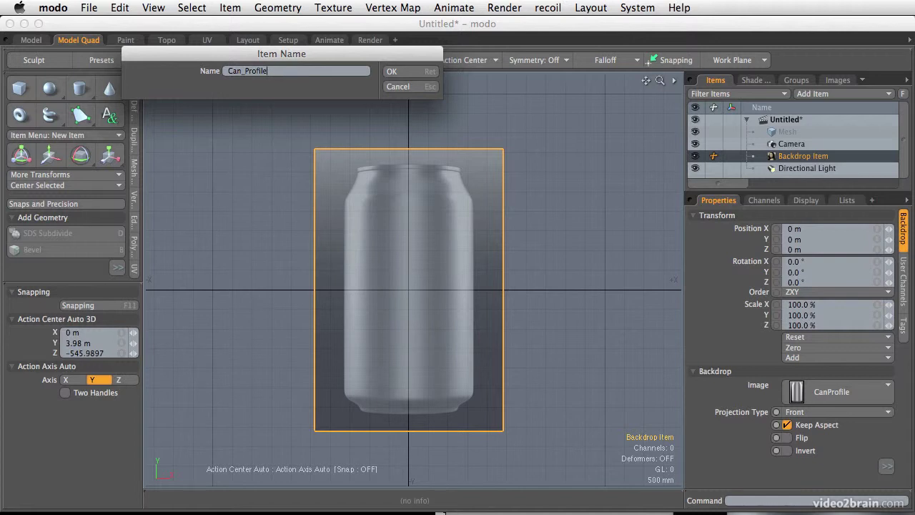
key("Return")
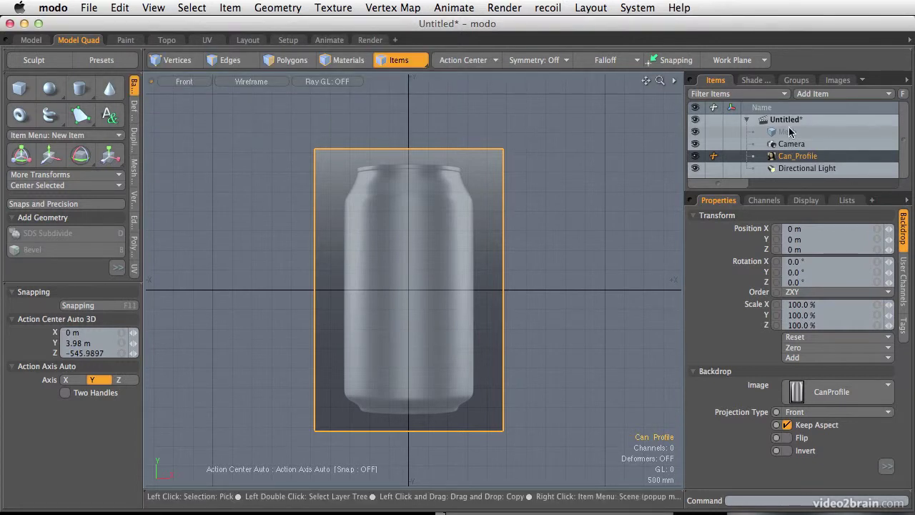
- In the Mesh item, draw a flat cylinder disc about 2 m in radius in the Top view and set its Z position to 0
left_click(789, 134)
key("ctrl+space")
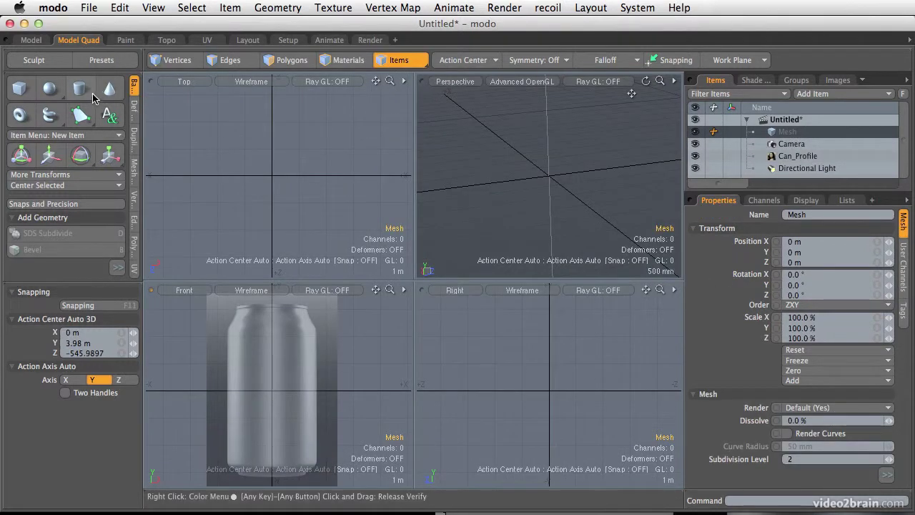
left_click(81, 89)
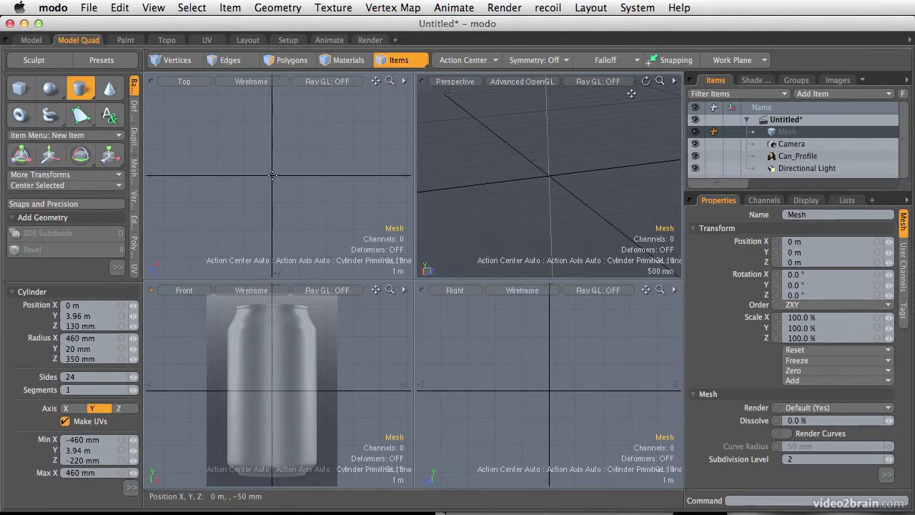
left_click_drag(272, 175, 326, 226)
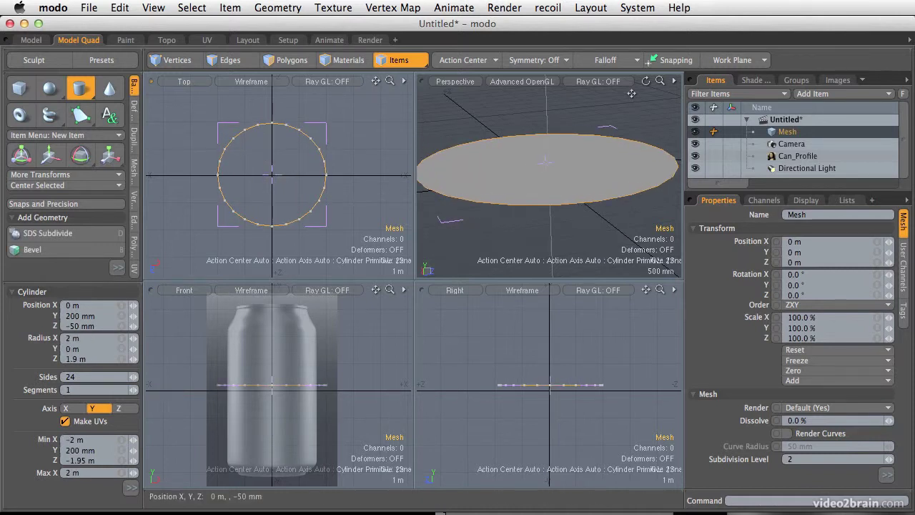
left_click(89, 329)
type("0")
key("Tab")
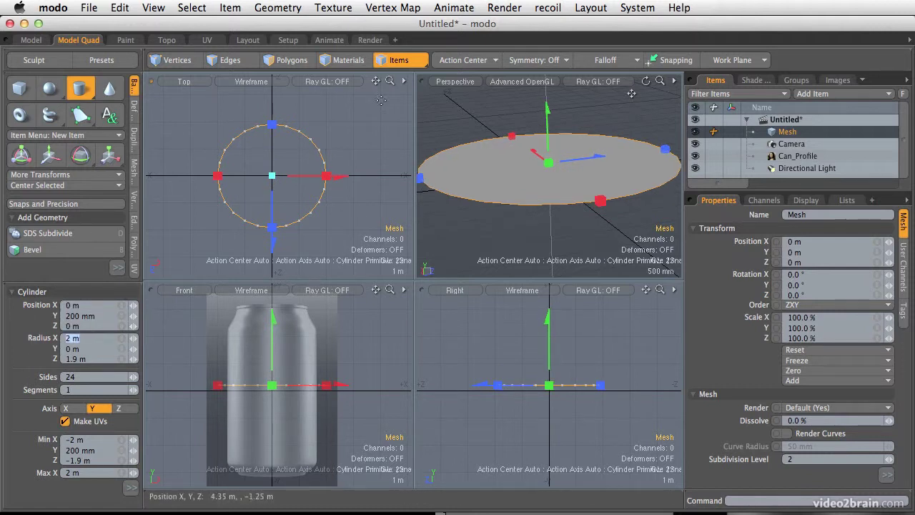
- Resize the disc to match the can's width, with both X and Z radius at about 1.68 m
left_click_drag(327, 386, 325, 387)
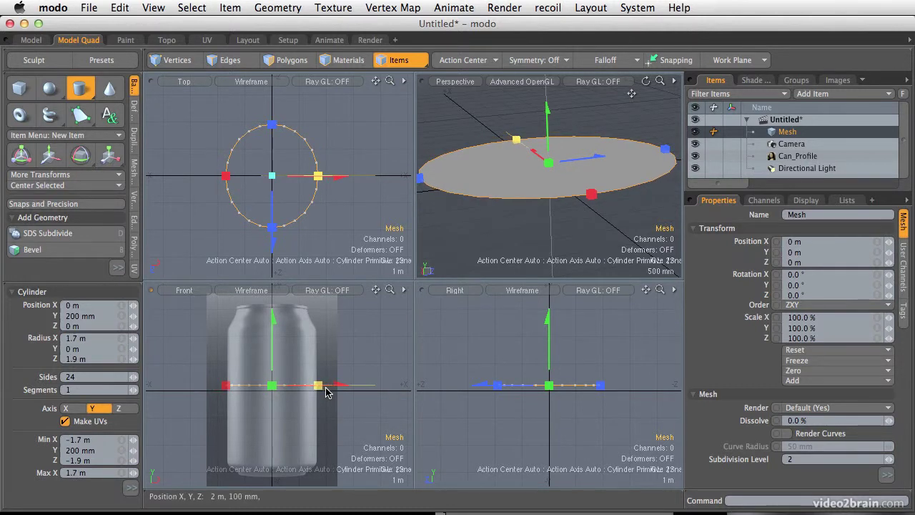
left_click_drag(288, 378, 353, 395, "ctrl+alt")
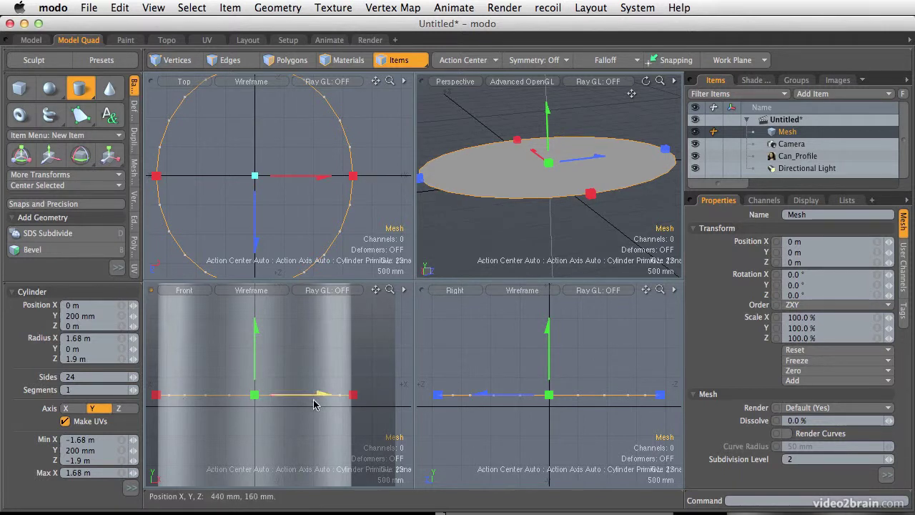
left_click_drag(361, 169, 372, 202, "ctrl+alt")
left_click_drag(364, 233, 303, 178, "ctrl+alt")
left_click_drag(309, 143, 415, 222)
left_click_drag(301, 180, 322, 175, "alt")
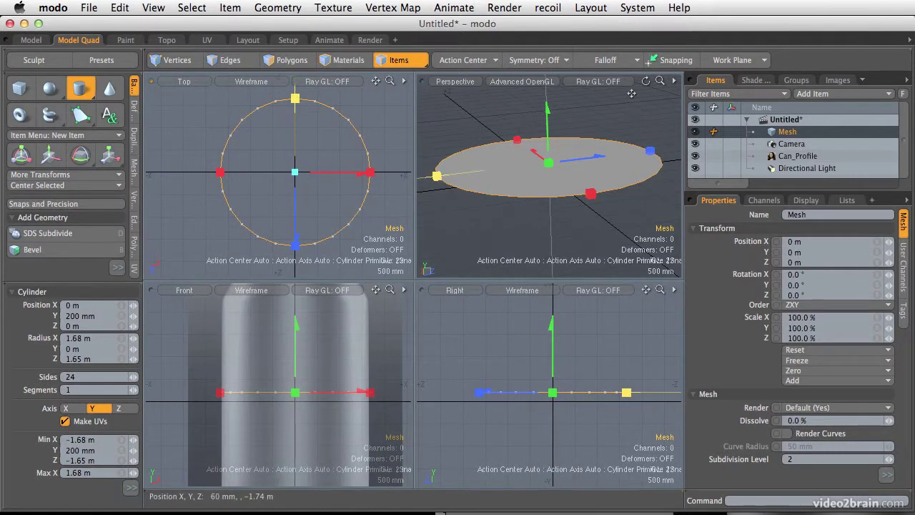
mouse_move(295, 98)
left_mouse_down()
mouse_move(327, 113)
mouse_move(300, 104)
left_mouse_up()
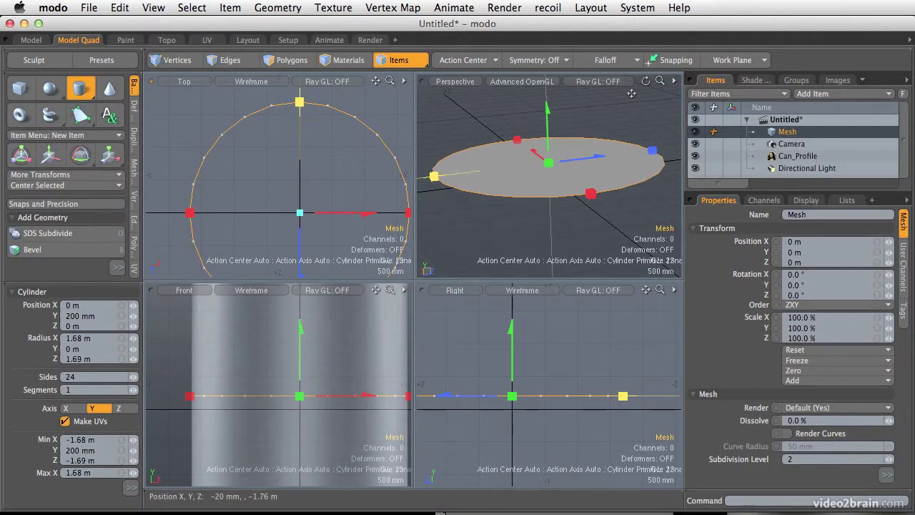
left_click(134, 359)
left_click_drag(347, 182, 368, 137, "alt")
left_click_drag(369, 138, 291, 168, "ctrl+alt")
left_click_drag(310, 408, 278, 415, "alt")
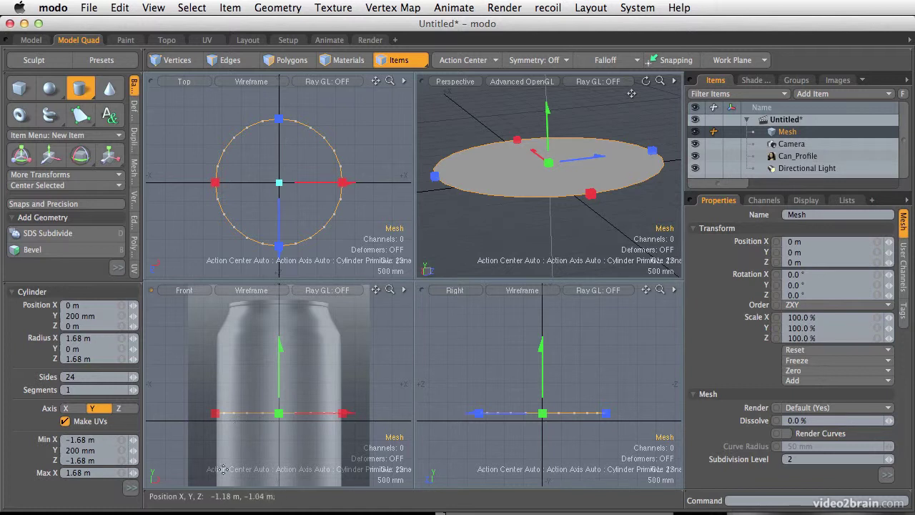
- Stretch the disc into a cylinder along the can's straight sides, from about -2.65 m up to the shoulder, with a Y radius of about 2.45 m
scroll(289, 378, "down", 4)
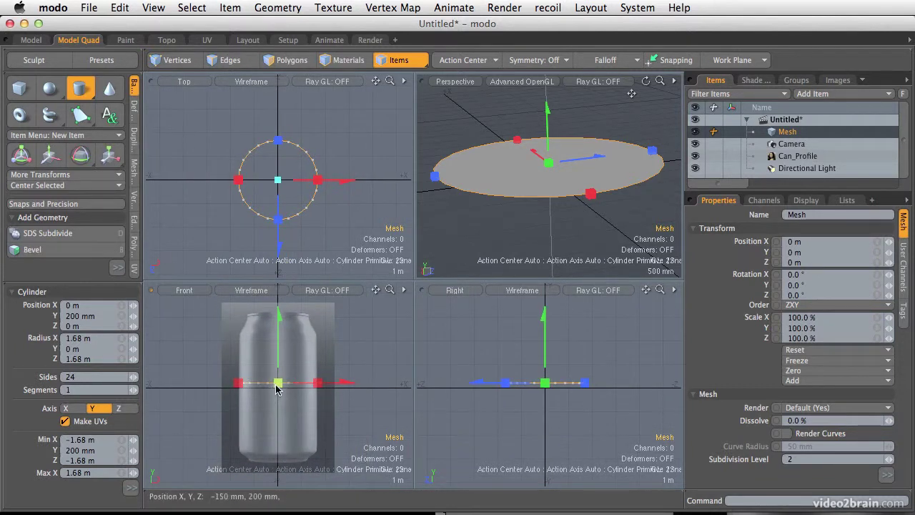
left_click_drag(277, 386, 278, 451)
left_click_drag(279, 384, 279, 335)
left_click_drag(602, 204, 632, 92, "alt")
left_click_drag(279, 343, 278, 312)
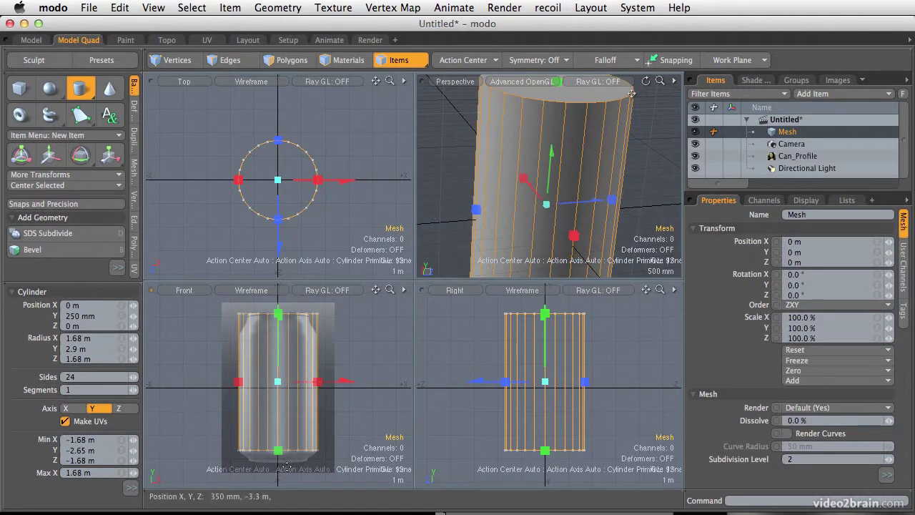
left_click_drag(278, 320, 278, 341)
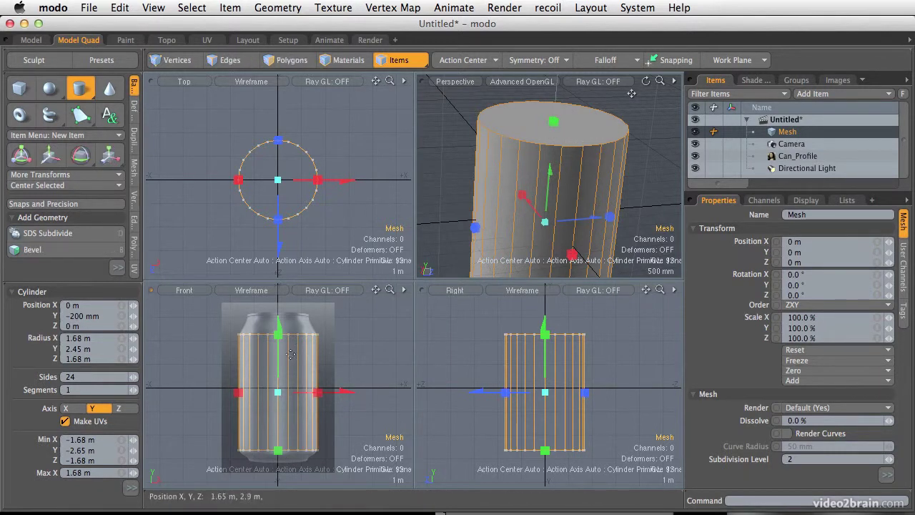
- Try extending the cylinder over the can's full height, including the tapered top and base, and lower its top back to the shoulder
left_click_drag(278, 334, 278, 313)
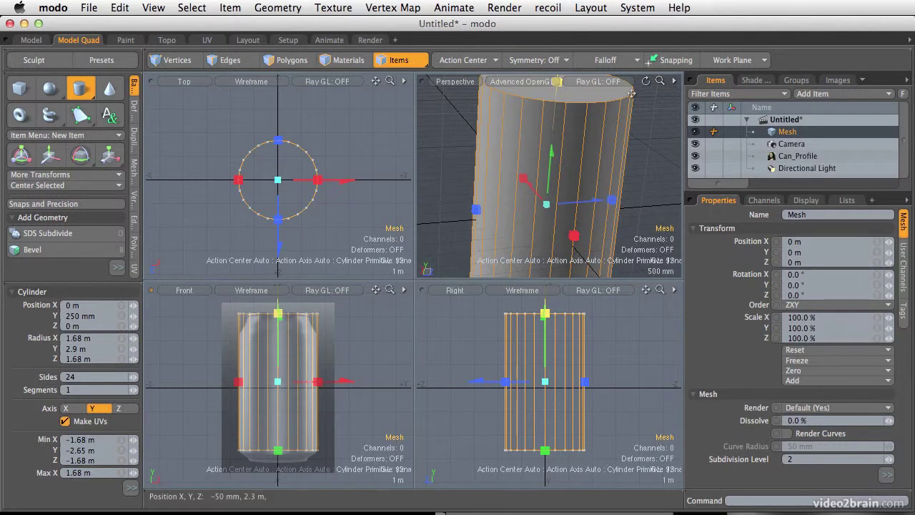
left_click_drag(279, 459, 279, 470)
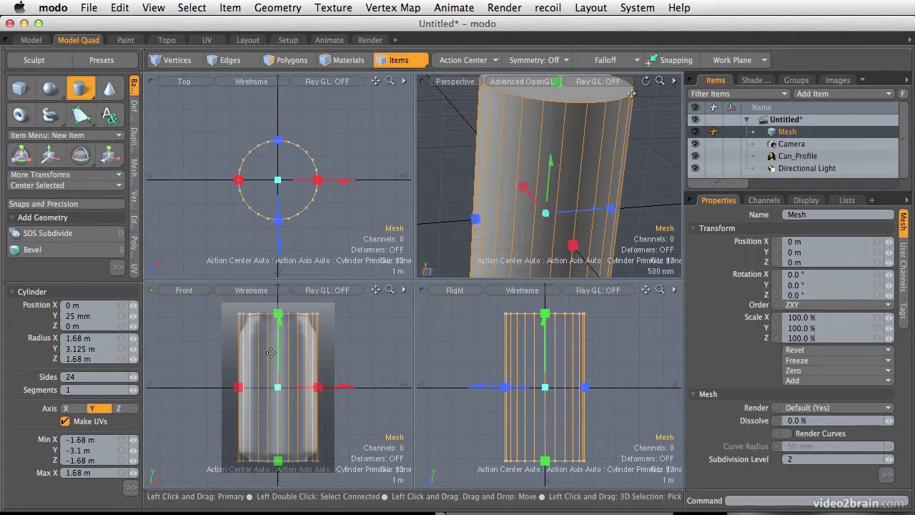
left_click_drag(278, 313, 278, 333)
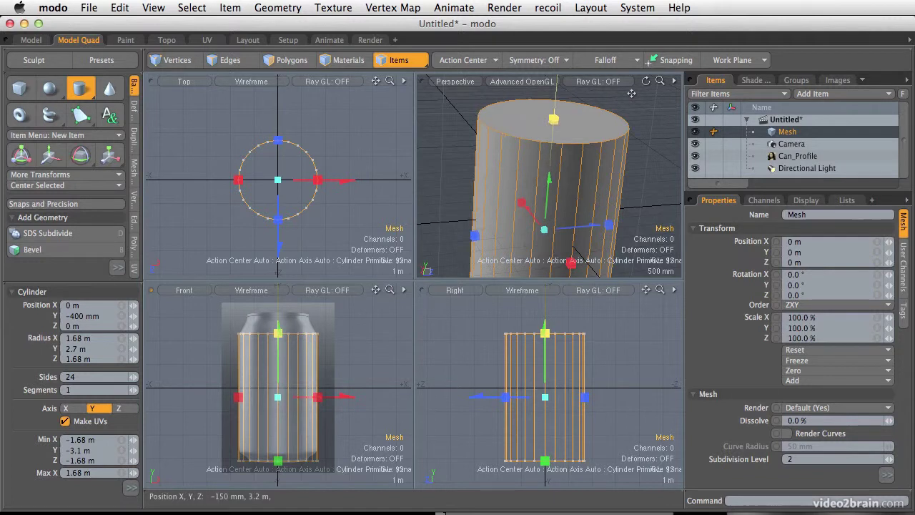
left_click_drag(278, 334, 278, 335)
- Place the cylinder's lower end at about -2.65 m, where the can's straight side ends, and finish the Cylinder primitive
left_click_drag(250, 374, 279, 363, "ctrl+alt")
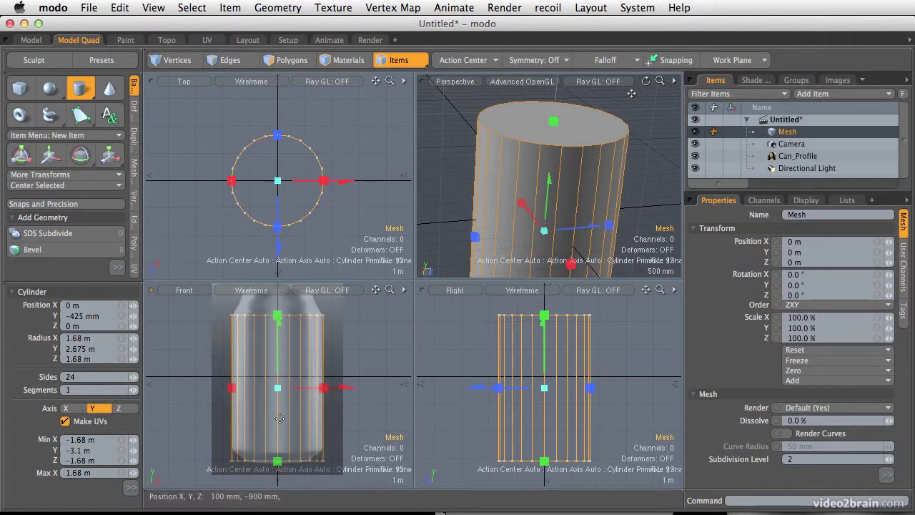
left_click_drag(277, 463, 277, 448)
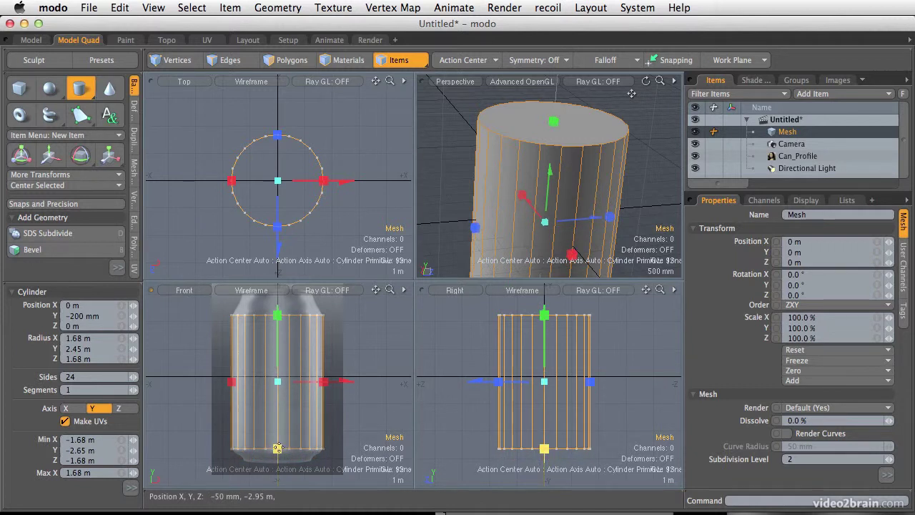
left_click_drag(560, 119, 613, 141, "alt")
key("q")
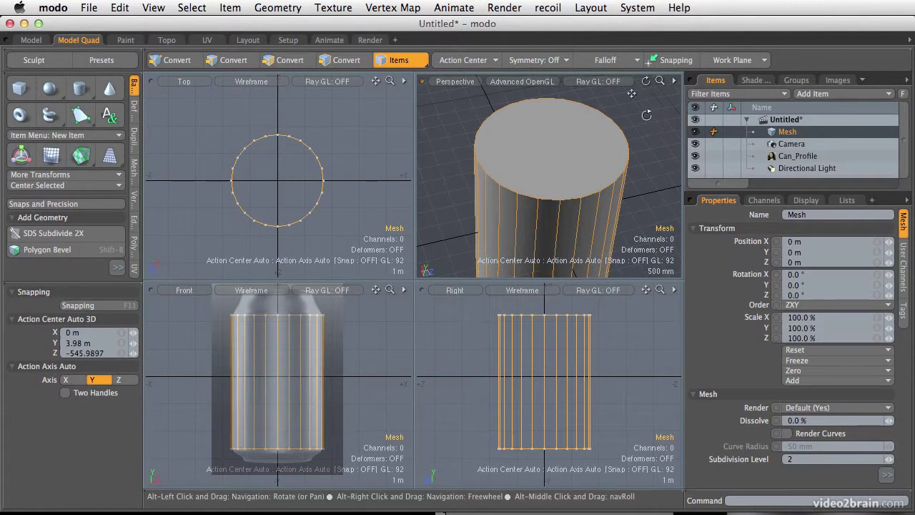
- Bevel the cylinder's top cap polygon with a 260 mm shift and a 128 mm inset to start the can's shoulder
left_click(633, 114)
left_click_drag(547, 164, 552, 149, "alt")
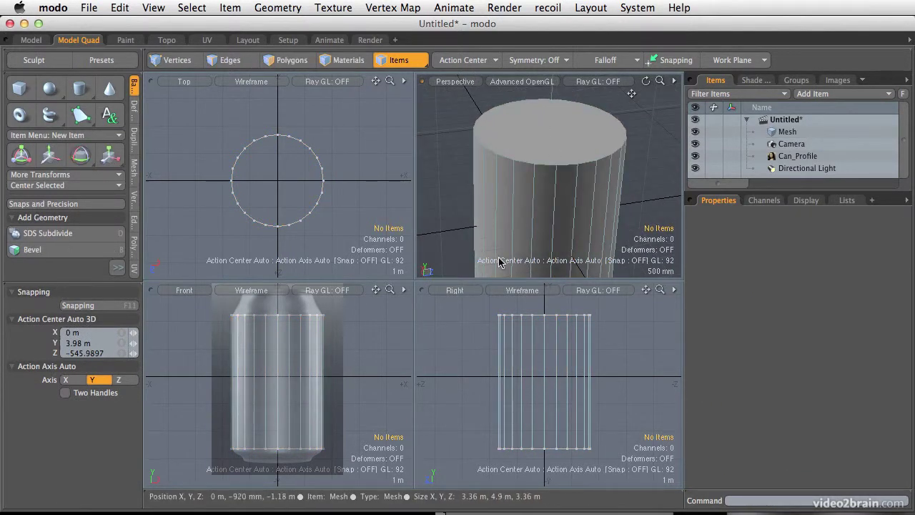
key("3")
left_click(560, 133)
key("shift+a")
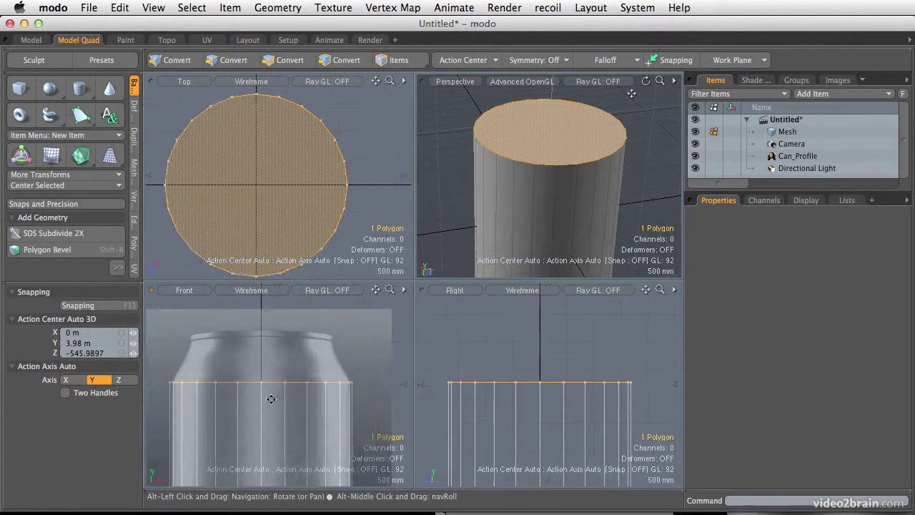
mouse_move(307, 394)
left_mouse_down("alt")
mouse_move(288, 380)
mouse_move(262, 386)
mouse_move(310, 405)
mouse_move(297, 405)
left_mouse_up("alt")
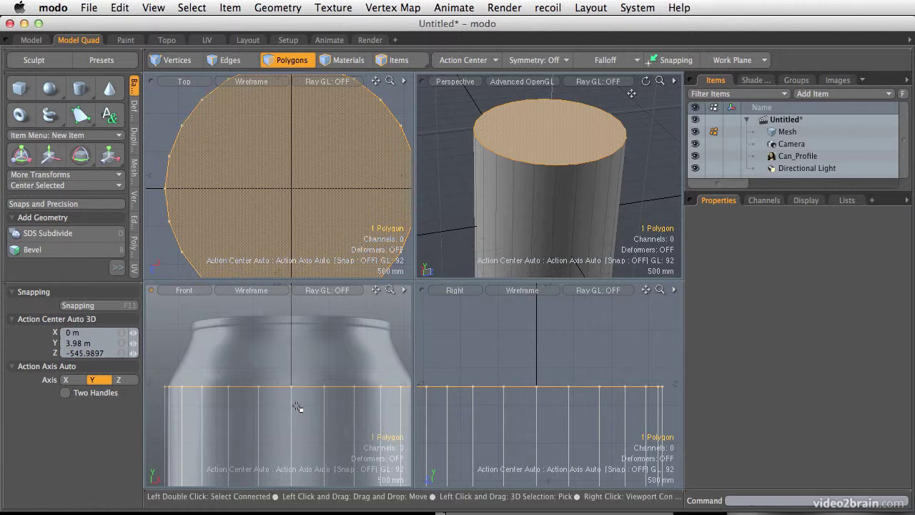
key("shift+b")
left_click_drag(294, 336, 294, 316)
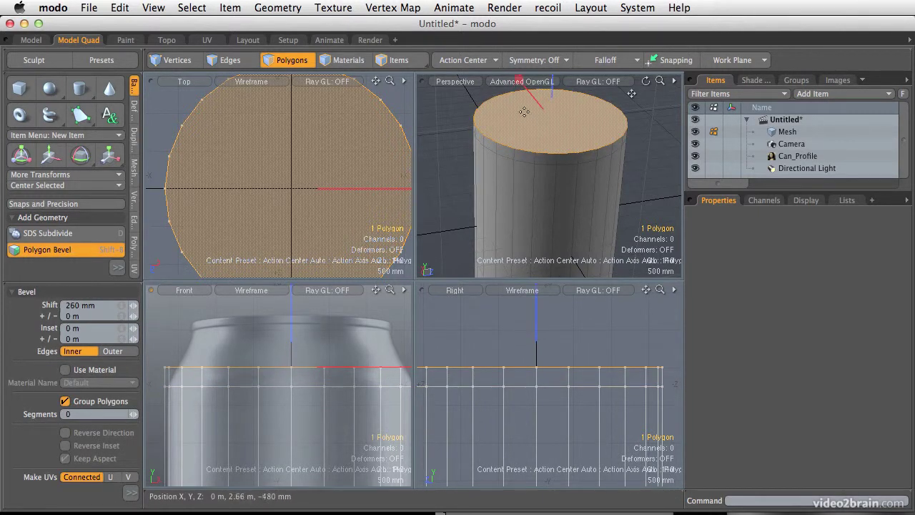
left_click_drag(525, 87, 531, 94)
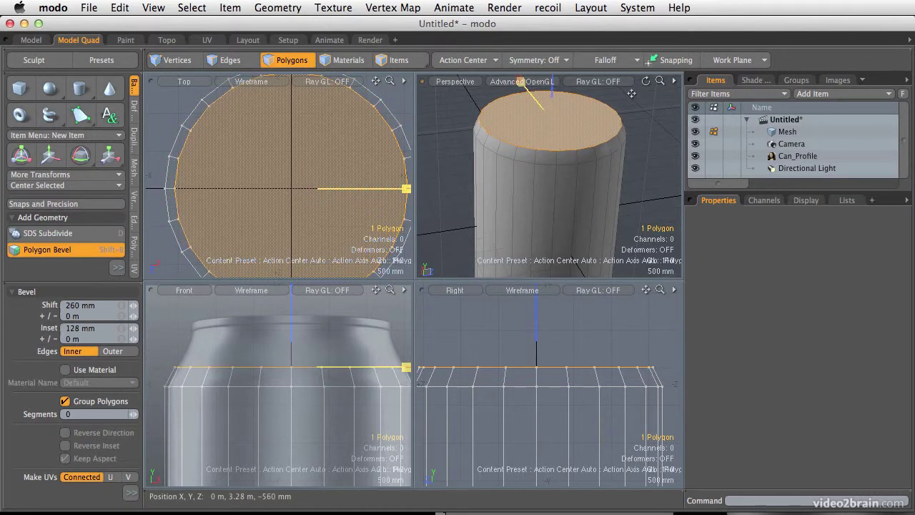
- Bevel the top cap again, raising and insetting it to follow the shoulder's taper in the reference
left_click(265, 358, "shift")
left_click_drag(292, 331, 328, 334)
left_click_drag(572, 136, 576, 178, "alt")
left_click_drag(538, 98, 536, 157, "alt+shift")
left_click_drag(523, 123, 530, 133)
left_click_drag(632, 93, 631, 92)
- Add a third bevel to the top cap, shifting it about 180 mm up and insetting it slightly to the neck's width
left_click(330, 373, "shift")
left_click_drag(631, 93, 631, 93)
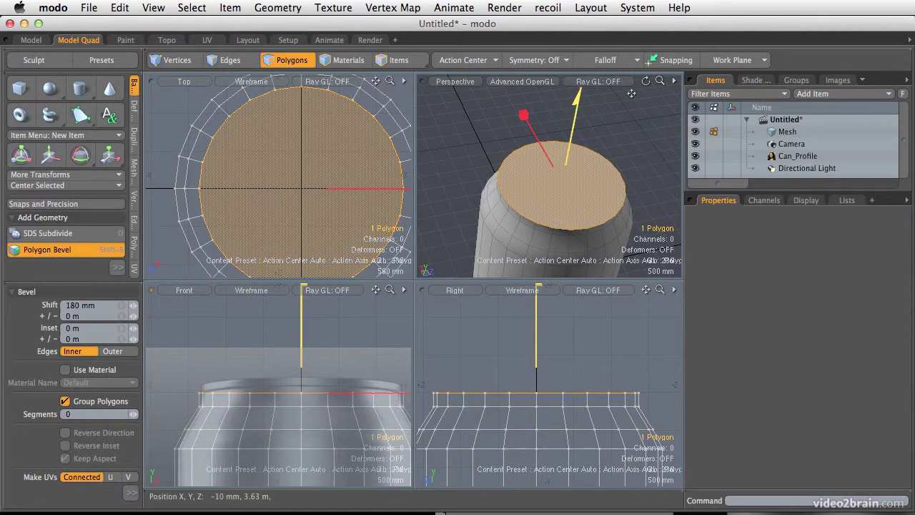
left_click_drag(301, 334, 301, 337)
left_click_drag(524, 115, 526, 120)
left_click_drag(558, 176, 583, 204, "alt")
- Bevel the top cap straight up by 120 mm, without inset, to form the can's rim
left_click(561, 120, "shift")
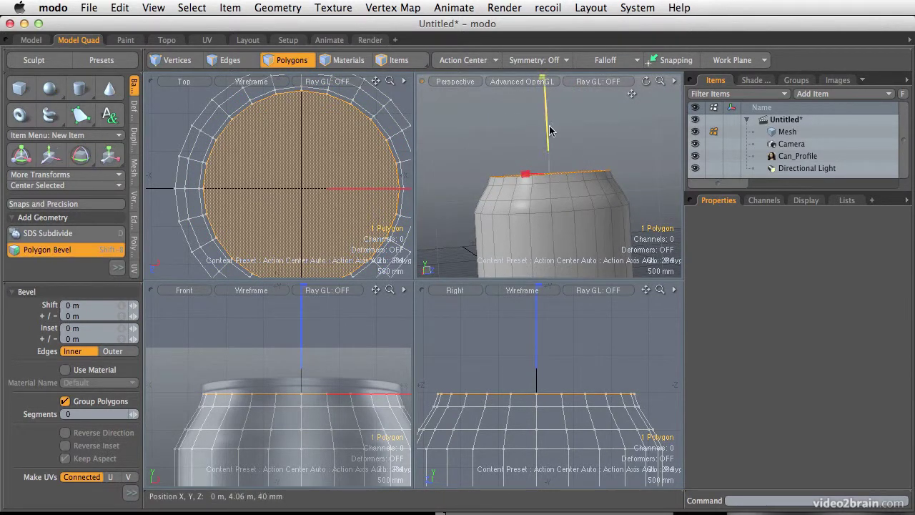
left_click_drag(215, 405, 228, 364, "ctrl+alt")
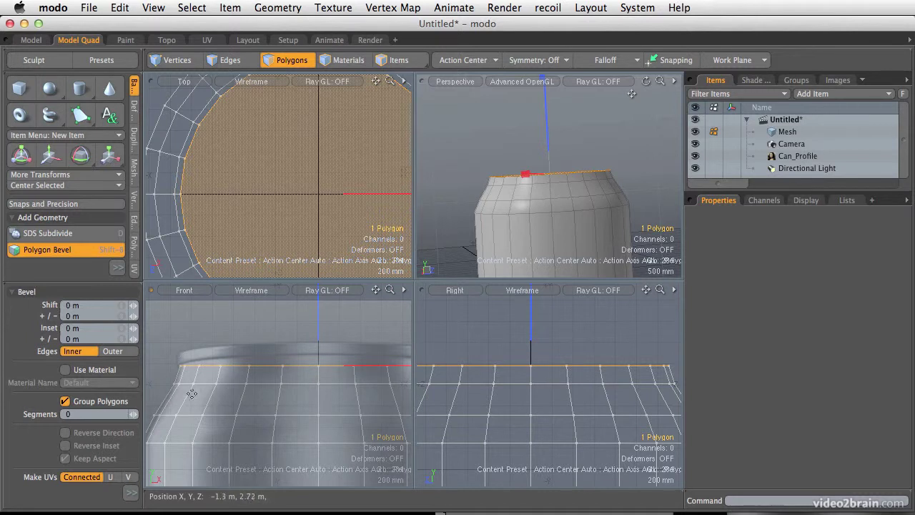
left_click_drag(206, 397, 333, 328, "alt")
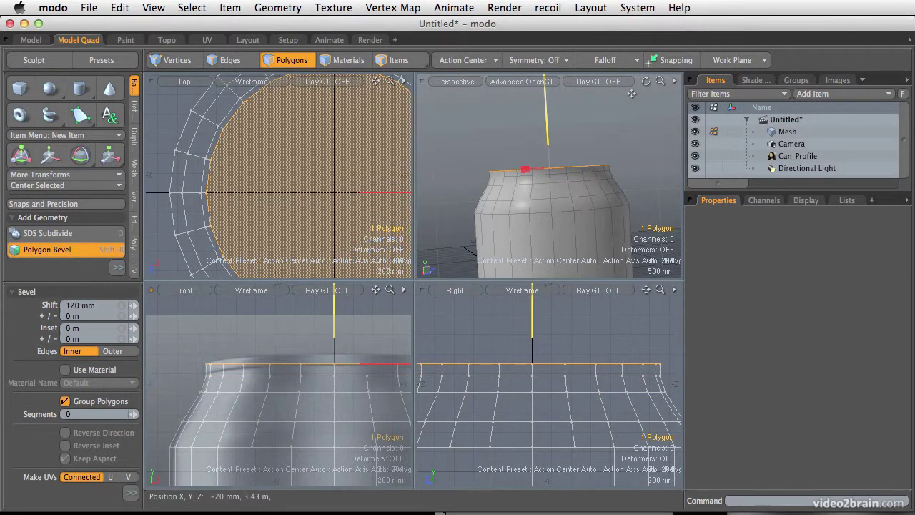
- Inset the top cap slightly with another bevel to form the rim's inner edge, and finish beveling
left_click_drag(512, 189, 601, 216, "alt")
left_click(600, 160)
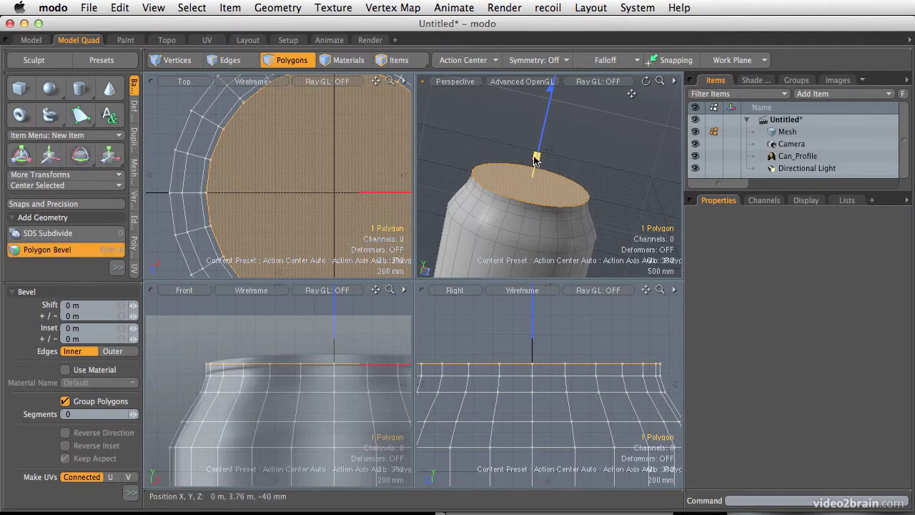
left_click_drag(537, 157, 566, 198)
key("Escape")
key("Escape")
- Bevel the cylinder's bottom cap polygon slightly down and inward to start the base's taper
left_click_drag(519, 247, 507, 151, "alt")
key("3")
key("Tab")
left_click_drag(271, 422, 265, 267, "alt+shift")
left_click_drag(274, 388, 264, 372, "alt")
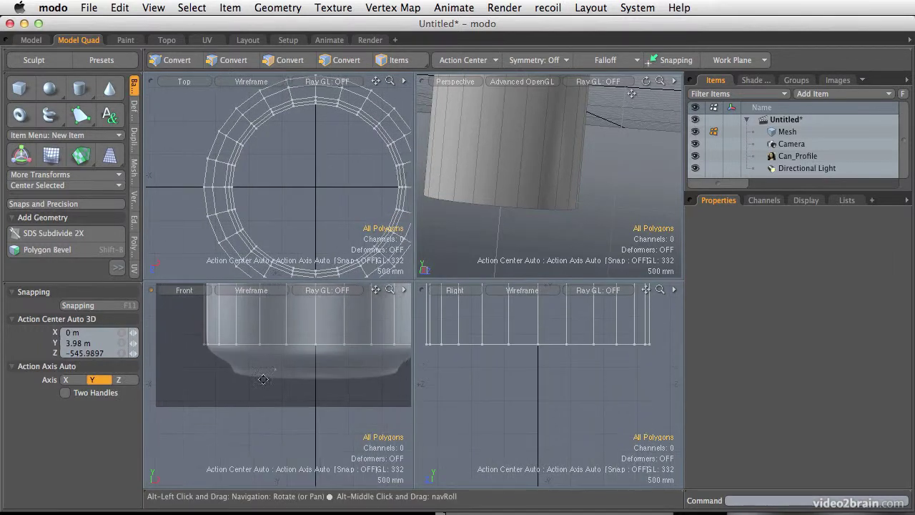
left_click_drag(525, 227, 544, 172, "alt")
left_click(543, 171)
left_click_drag(242, 390, 321, 431, "ctrl+alt")
key("shift+b")
mouse_move(343, 395)
left_mouse_down("alt+shift")
mouse_move(331, 394)
mouse_move(339, 393)
left_mouse_up("alt+shift")
left_click_drag(566, 255, 574, 253)
key("alt")
- Bevel the bottom cap another 180 mm down and inset it to follow the base's slope in the reference
left_click_drag(318, 407, 319, 426)
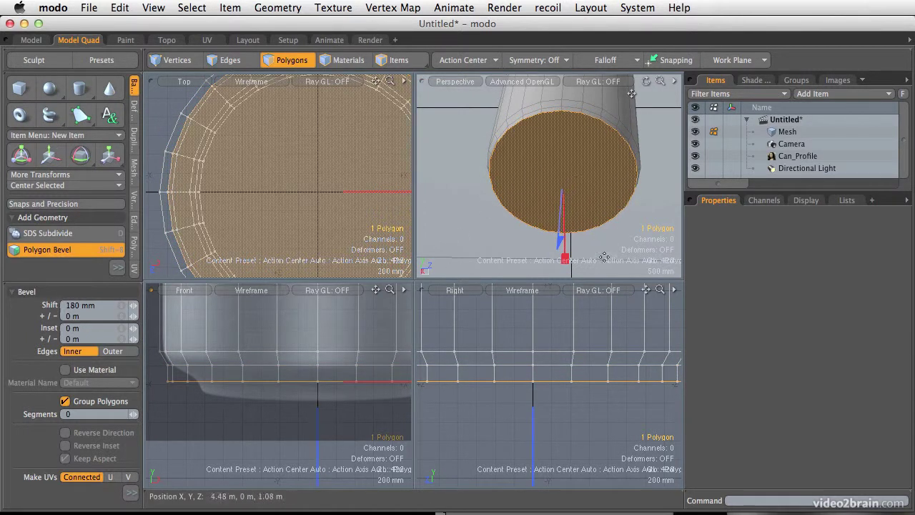
left_click_drag(564, 259, 565, 245)
key("super+z")
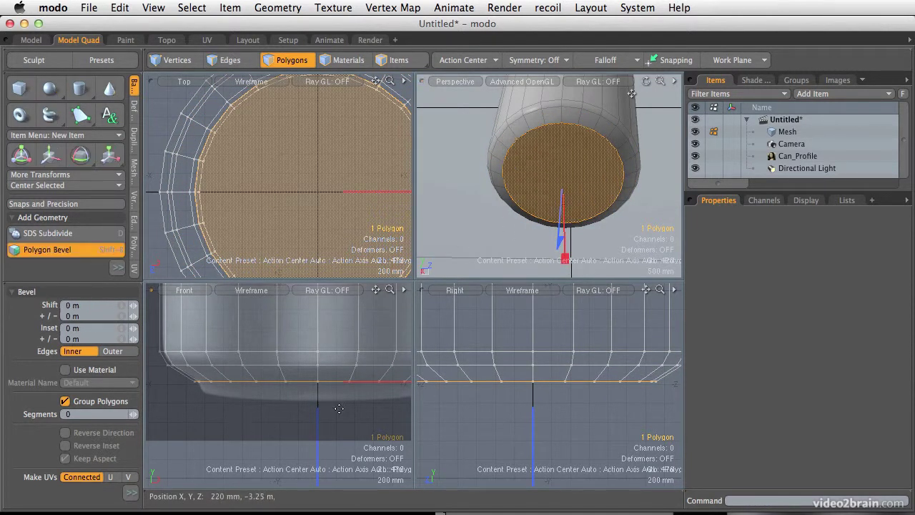
- Bevel the bottom cap with a 120 mm shift and an 88 mm inset, and add one more inset bevel
left_click_drag(319, 421, 319, 463)
left_click_drag(565, 263, 564, 259)
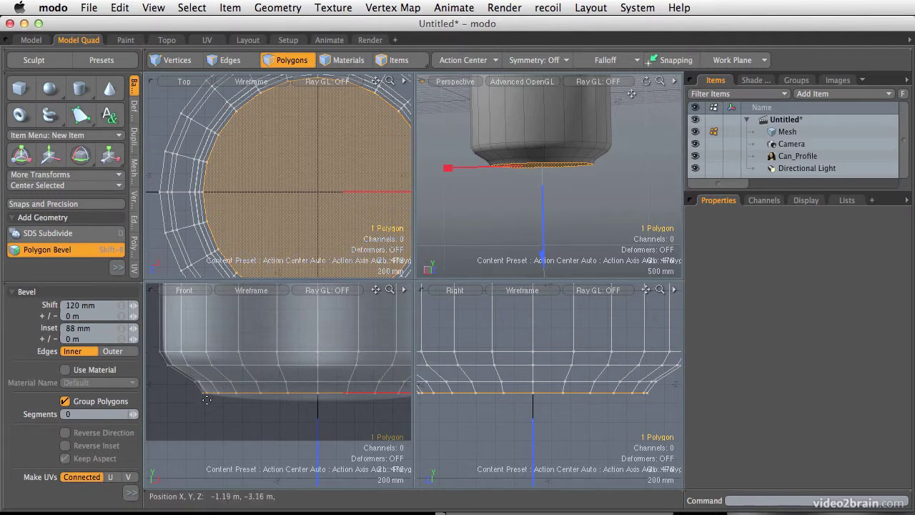
left_click_drag(507, 203, 498, 201, "alt")
left_click(482, 180, "shift")
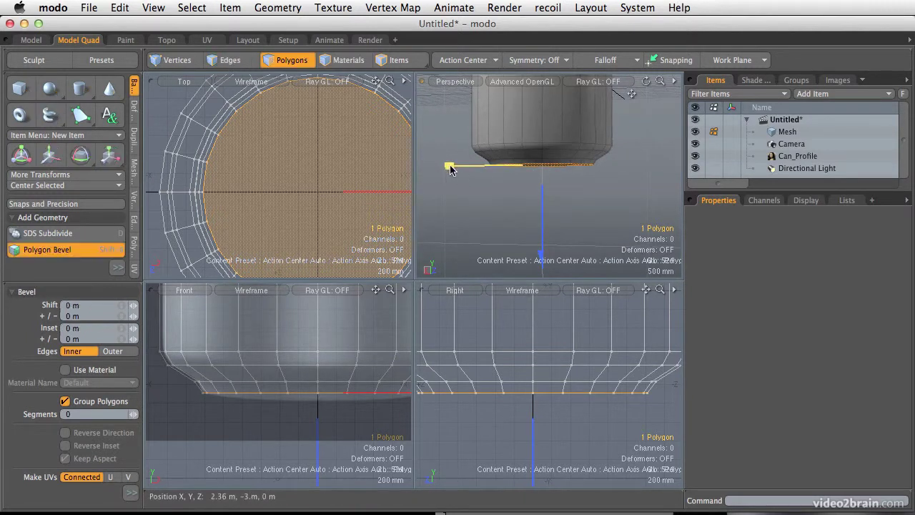
left_click_drag(449, 167, 449, 166)
key("Delete")
- Show the mesh as a Catmull-Clark subdivision surface and compare its outline with the can reference in an enlarged Front view
left_click_drag(529, 139, 498, 304, "alt")
left_click_drag(300, 346, 247, 340, "ctrl+alt")
left_click_drag(248, 340, 236, 434, "alt")
key("KP_0")
left_click_drag(363, 251, 330, 336, "alt")
left_click_drag(380, 257, 362, 224, "alt+shift")
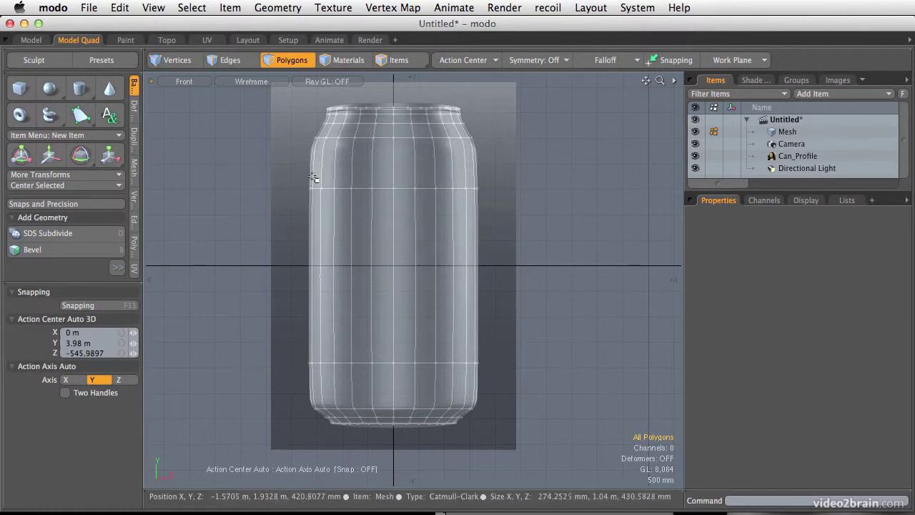
- Loop slice the can's straight body with two symmetric loops near the shoulder and the base, and check the shoulder's fit
left_click(336, 262)
left_click(354, 269, "shift")
key("alt+c")
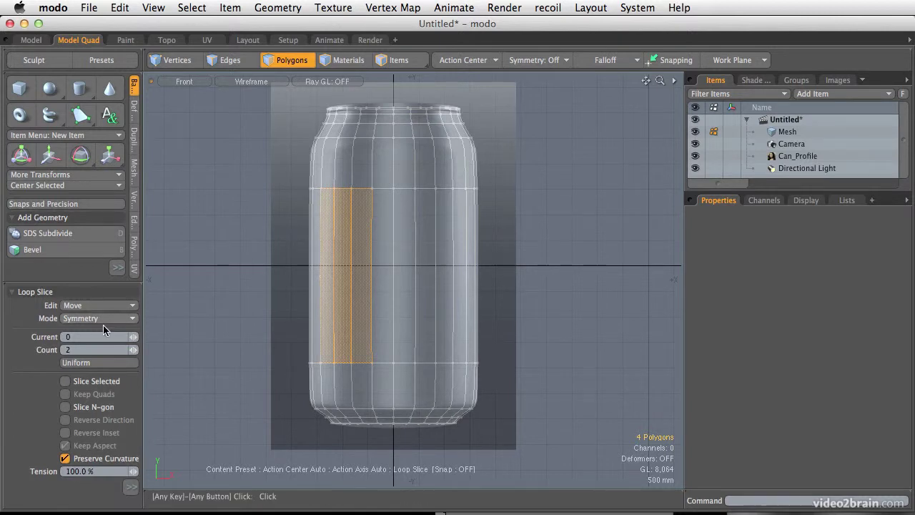
mouse_move(285, 293)
left_mouse_down()
mouse_move(301, 294)
mouse_move(291, 294)
left_mouse_up()
left_click_drag(324, 416, 434, 393, "ctrl+alt")
left_click_drag(362, 275, 376, 330, "alt")
left_click_drag(353, 132, 355, 329, "alt")
left_click_drag(353, 113, 356, 336, "alt")
left_click_drag(343, 171, 340, 311, "alt")
key("Escape")
key("Escape")
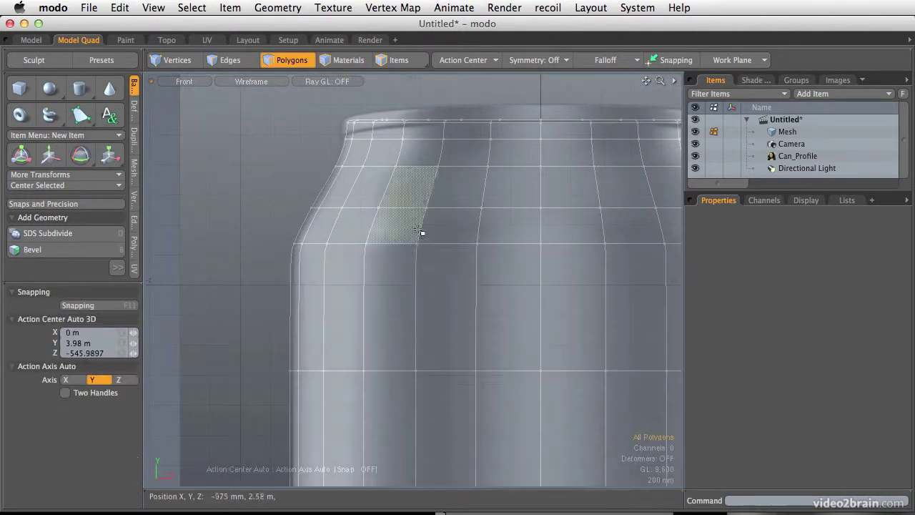
left_click_drag(427, 248, 350, 253, "ctrl+alt")
key("1")
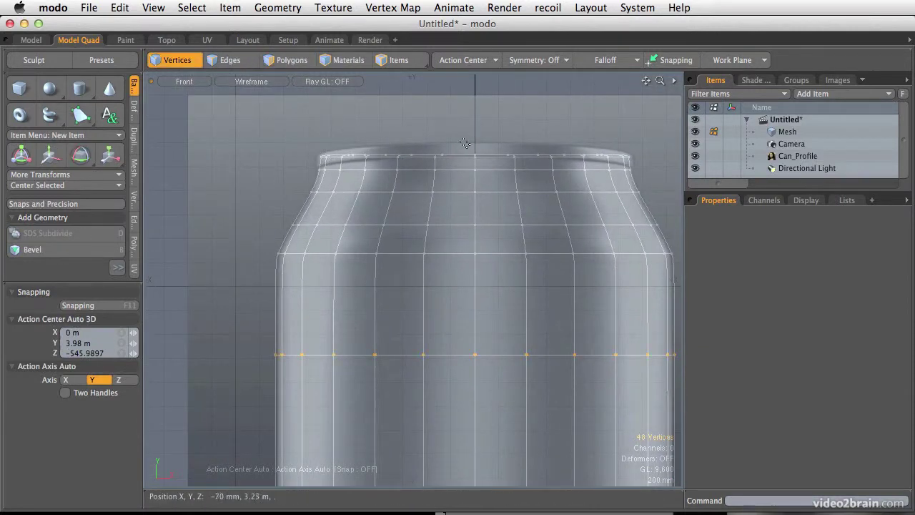
- Return to the quad view, select the top cap plus the rim polygons around it, and scale them to 102% in X and Z
key("KP_0")
left_click_drag(501, 84, 539, 180, "alt")
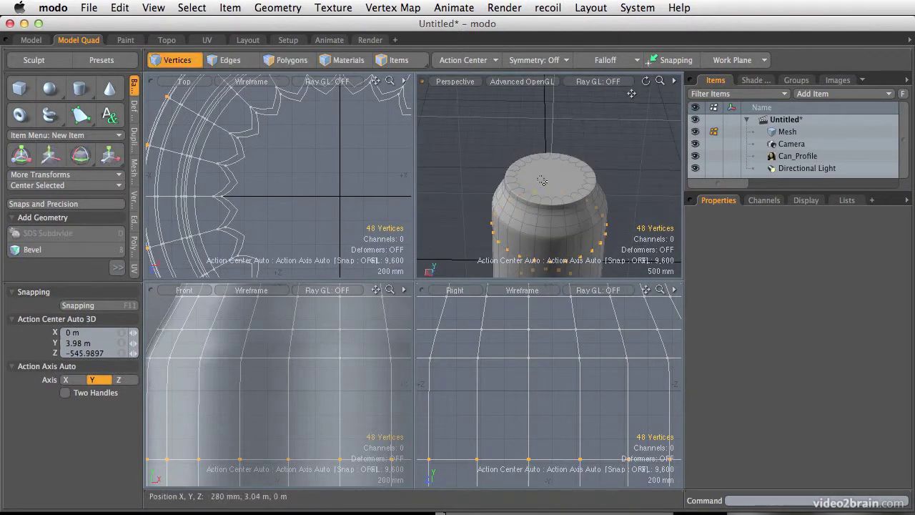
key("2")
key("3")
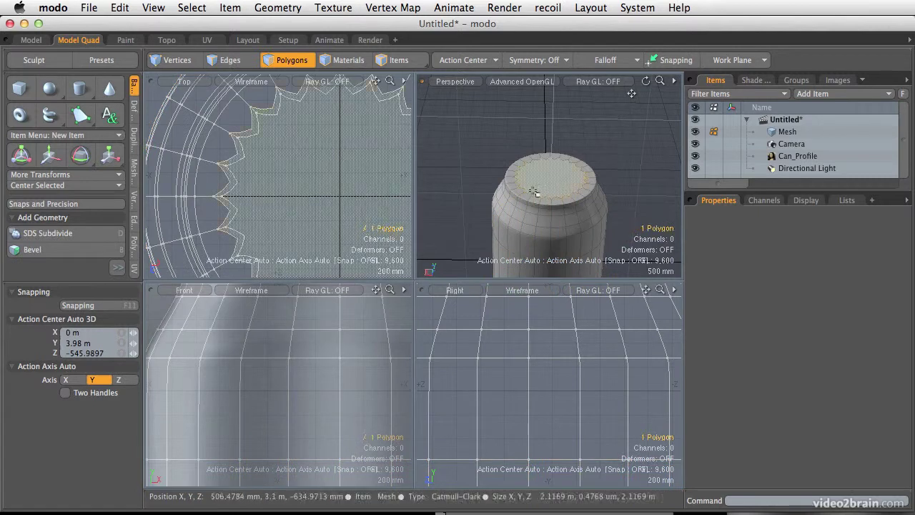
left_click_drag(225, 325, 250, 396, "alt+shift")
key("shift+Up")
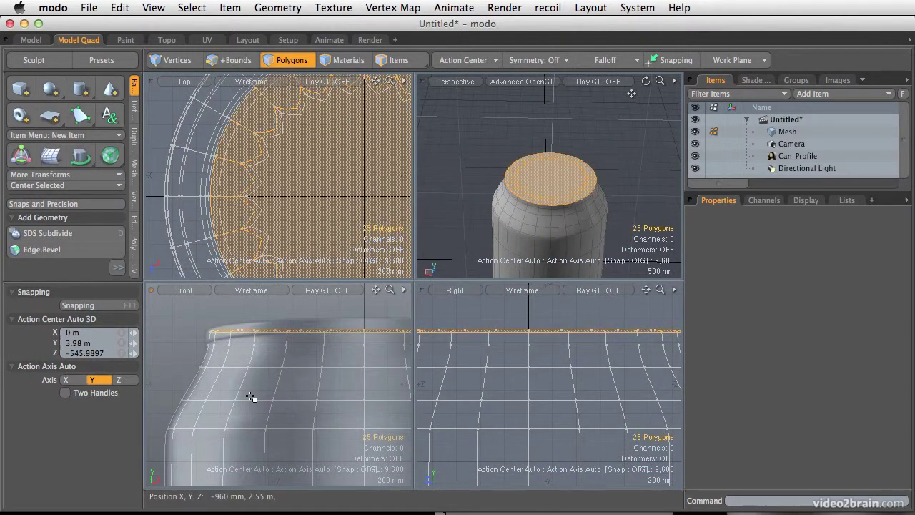
key("shift+Up")
key("y")
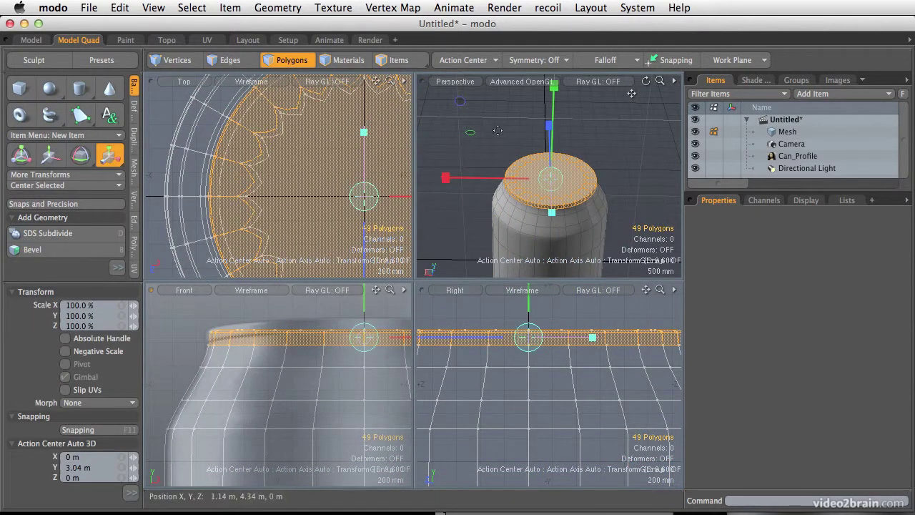
left_click_drag(470, 132, 477, 133)
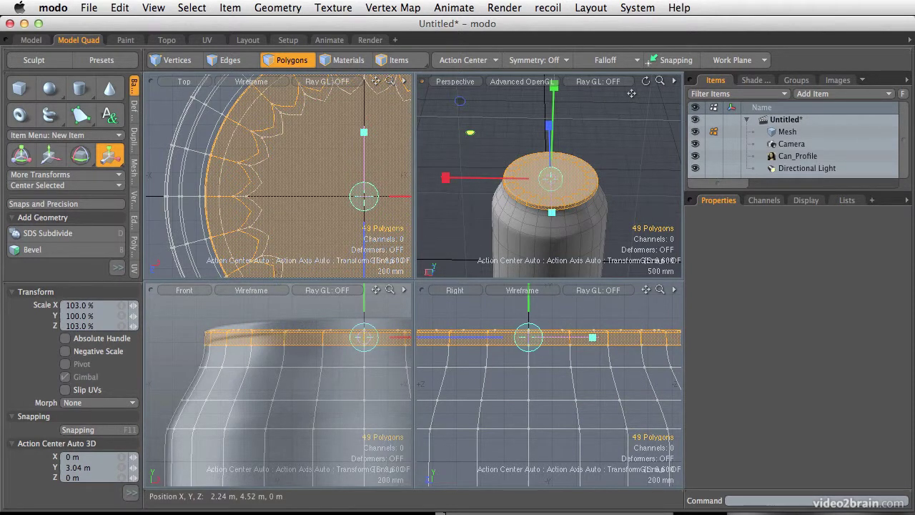
left_click_drag(632, 93, 632, 93)
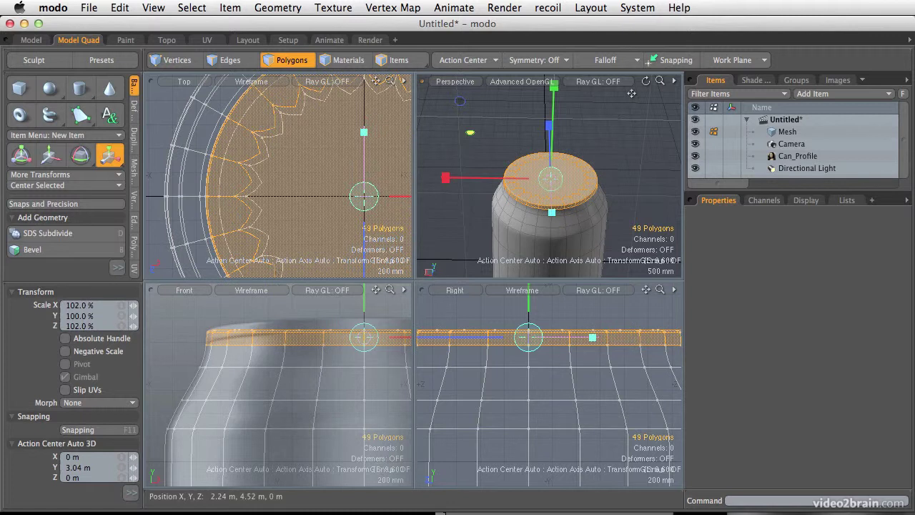
key("q")
key("shift+Down")
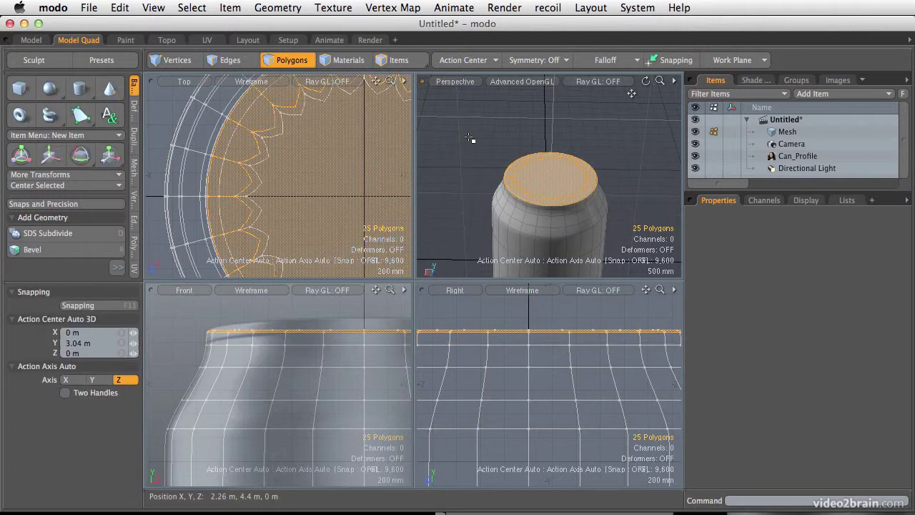
key("Escape")
- Compare the neck and shoulder with the reference image, with subdivision smoothing switched off and back on
key("Tab")
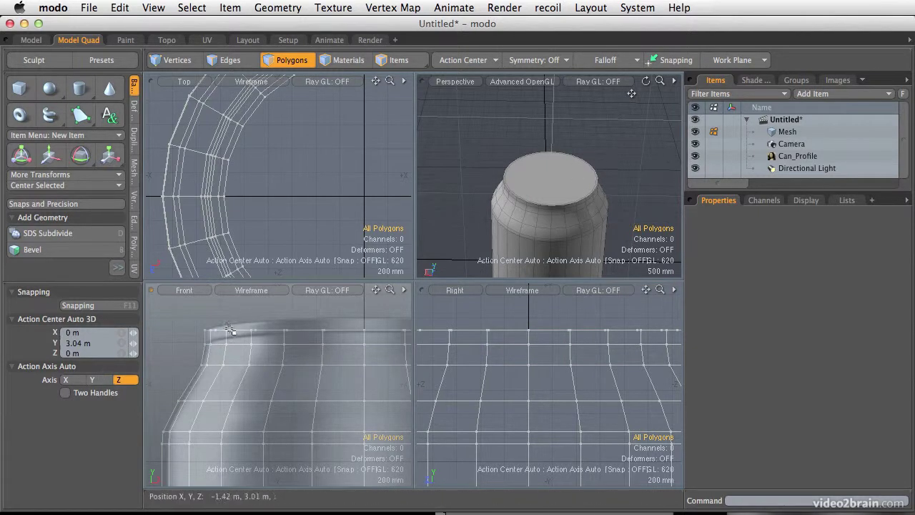
left_click_drag(198, 341, 267, 343, "ctrl+alt")
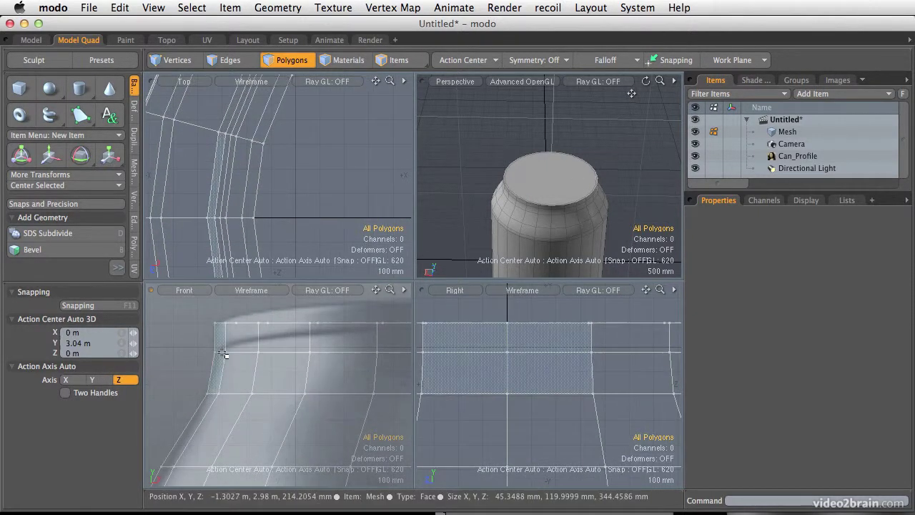
key("ctrl+shift+z")
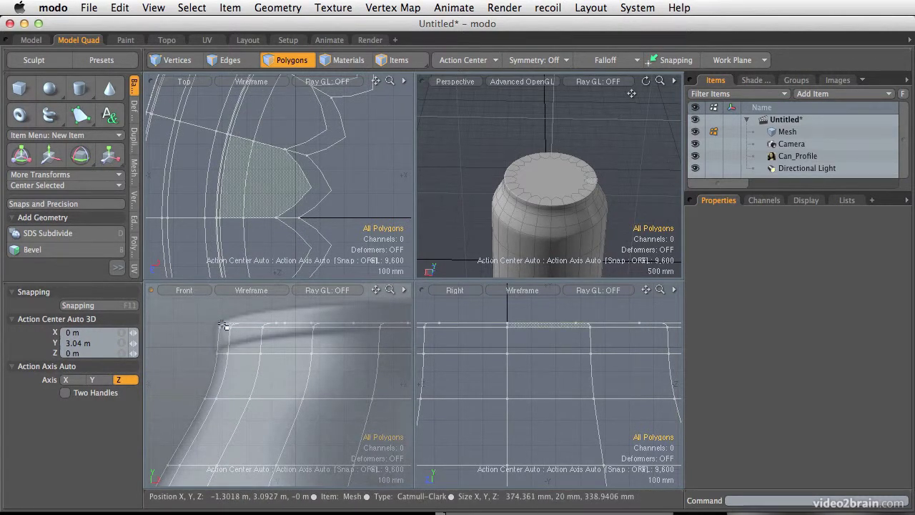
left_click_drag(247, 379, 219, 378, "ctrl+alt")
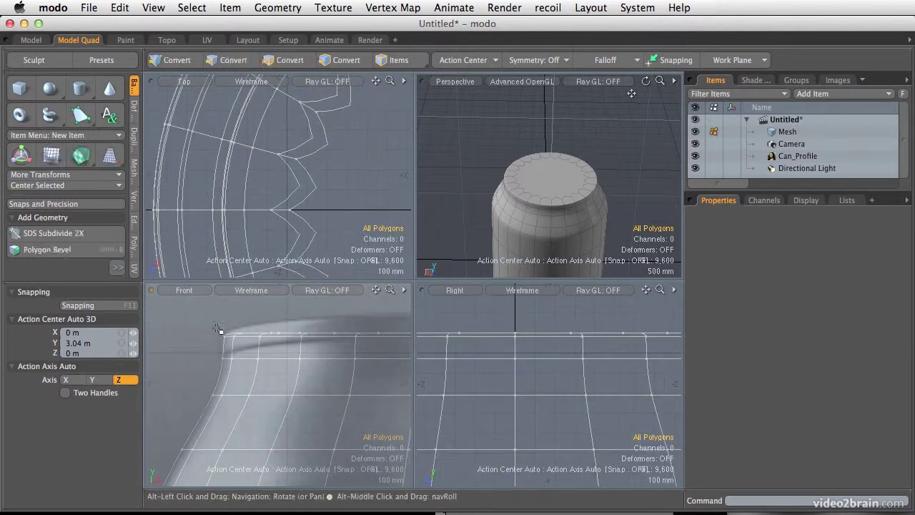
left_click_drag(293, 397, 258, 396, "ctrl+alt")
left_click_drag(268, 464, 271, 427, "alt")
left_click_drag(278, 360, 351, 360, "ctrl+alt")
- Select the edge loop in the middle of the shoulder's slope and scale it to 101% in X and Z
key("space")
key("space")
key("2")
double_click(276, 372)
left_click_drag(276, 371, 230, 363, "alt+shift")
key("r")
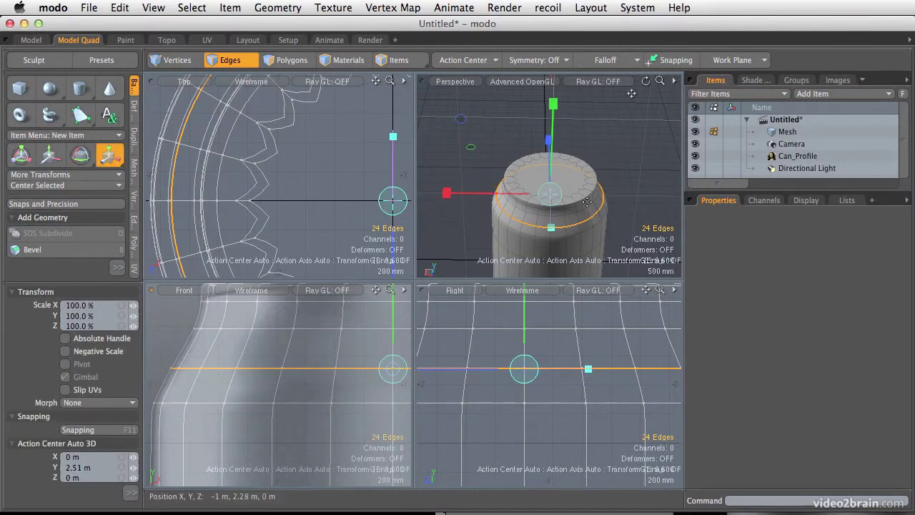
left_click_drag(465, 139, 563, 173, "alt")
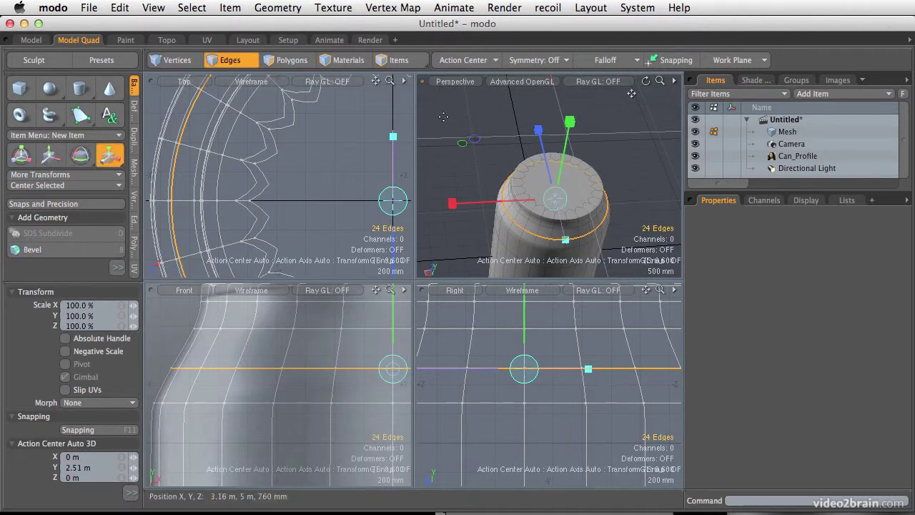
left_click_drag(483, 148, 457, 150, "alt")
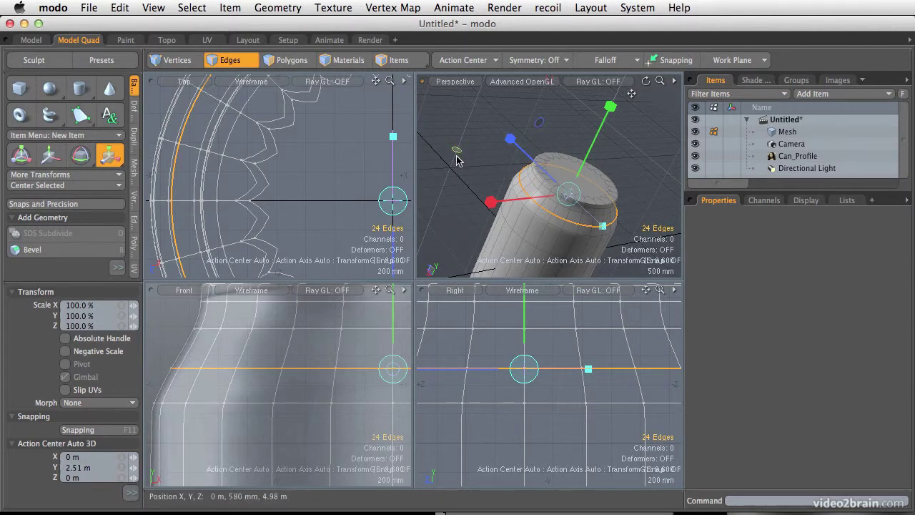
left_click_drag(553, 171, 677, 209, "ctrl+alt")
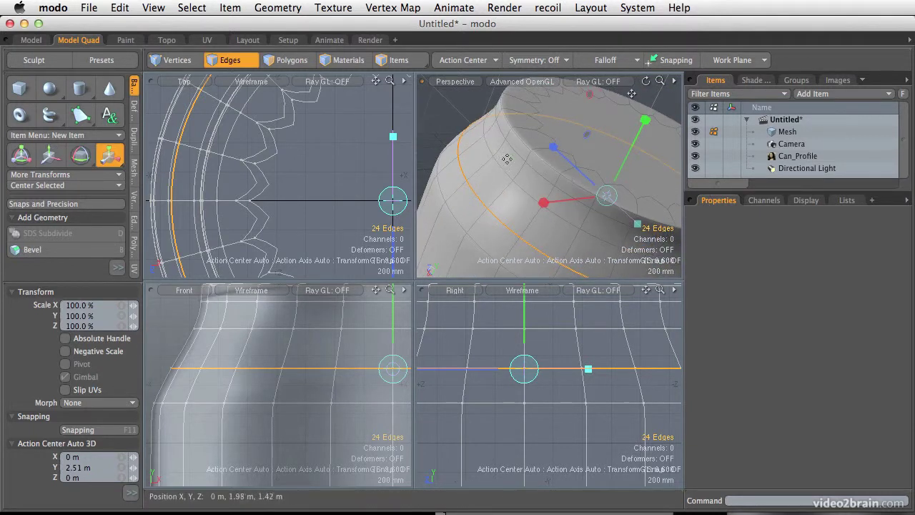
left_click_drag(510, 157, 513, 157)
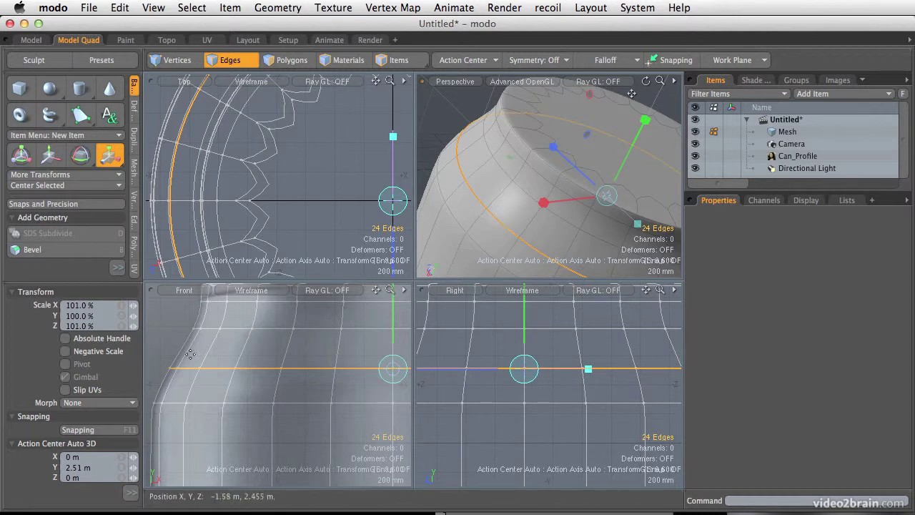
- Select the edge loop at the top of the shoulder just below the neck and scale it to 99.5% in X and Z
left_click_drag(172, 391, 223, 377, "alt")
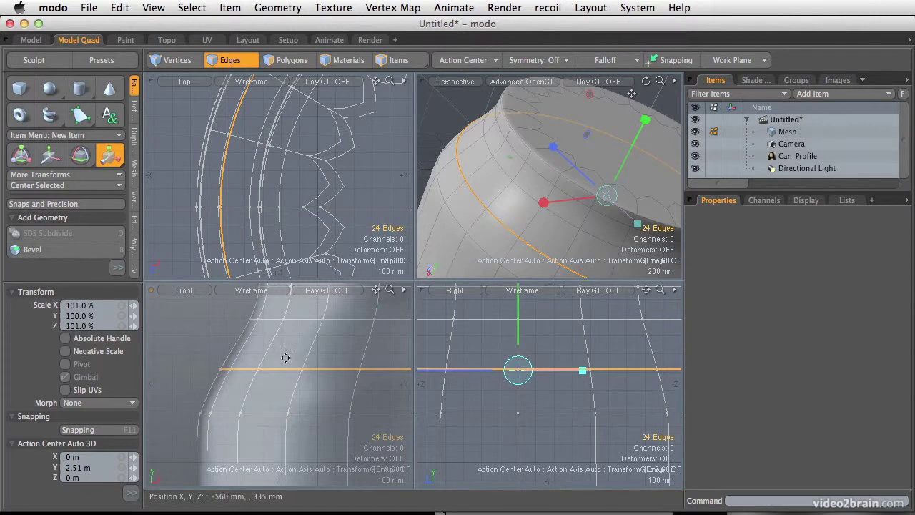
left_click_drag(270, 402, 233, 431, "alt+shift")
key("Right")
key("Right")
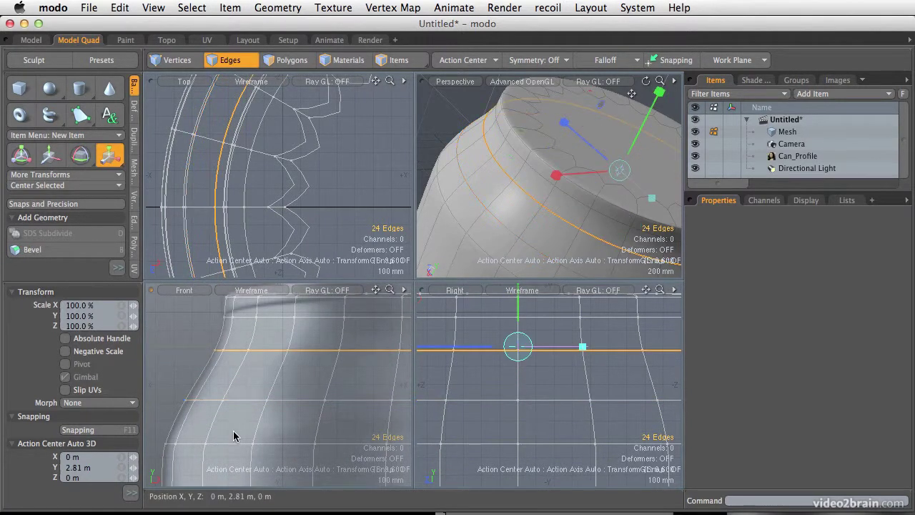
key("Left")
key("Left")
key("Left")
key("super+shift+z")
key("super+shift+z")
key("super+shift+z")
key("super+shift+z")
key("super+shift+z")
key("super+shift+z")
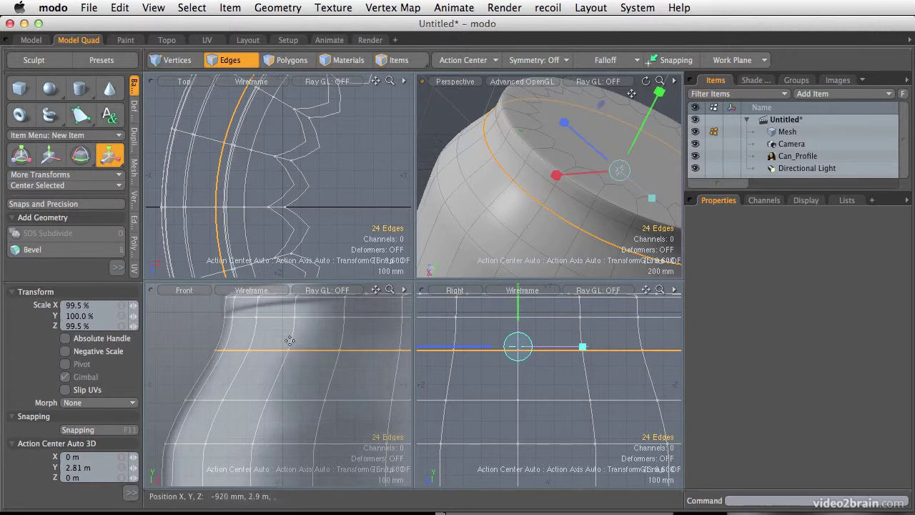
- Shift the edge loop selection from the shoulder down to the loops on the base's slope, checking them against the reference profile
left_click_drag(316, 399, 286, 358, "ctrl+alt")
left_click_drag(326, 430, 314, 366, "alt")
key("Right")
key("Right")
key("Right")
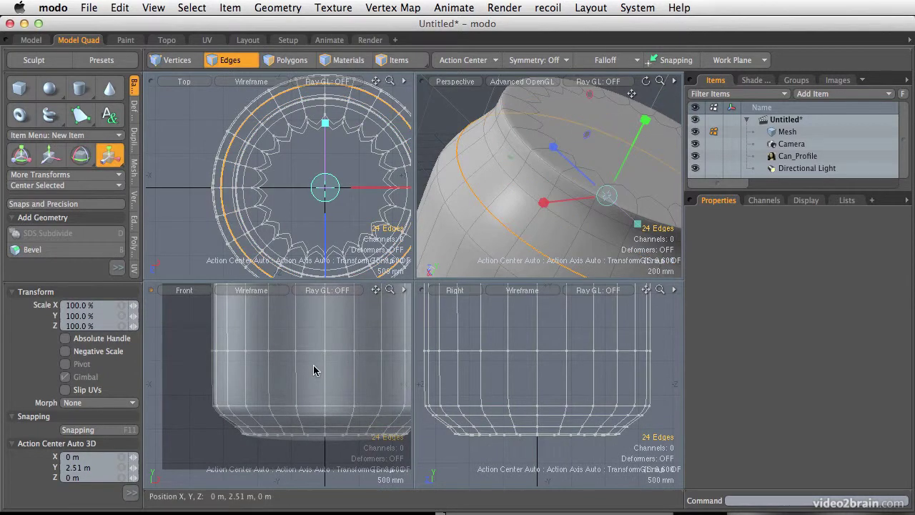
key("Down")
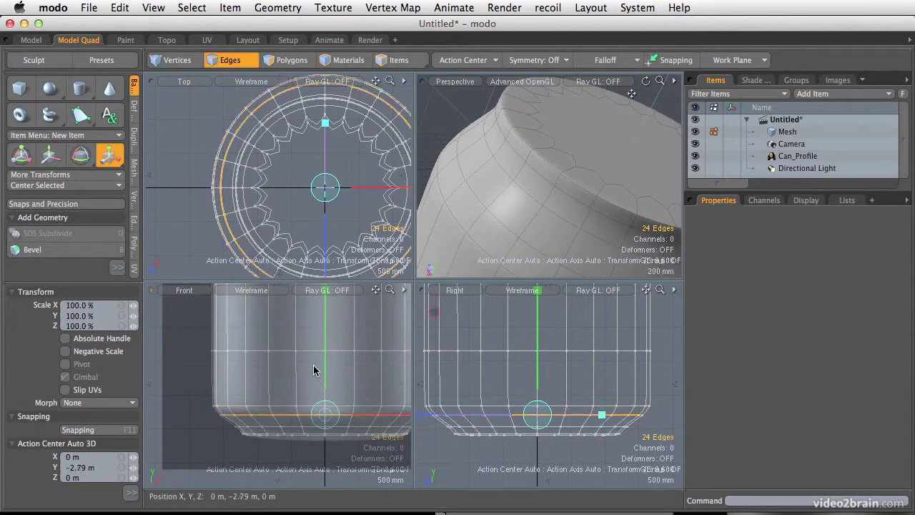
left_click_drag(255, 450, 302, 425, "ctrl+alt")
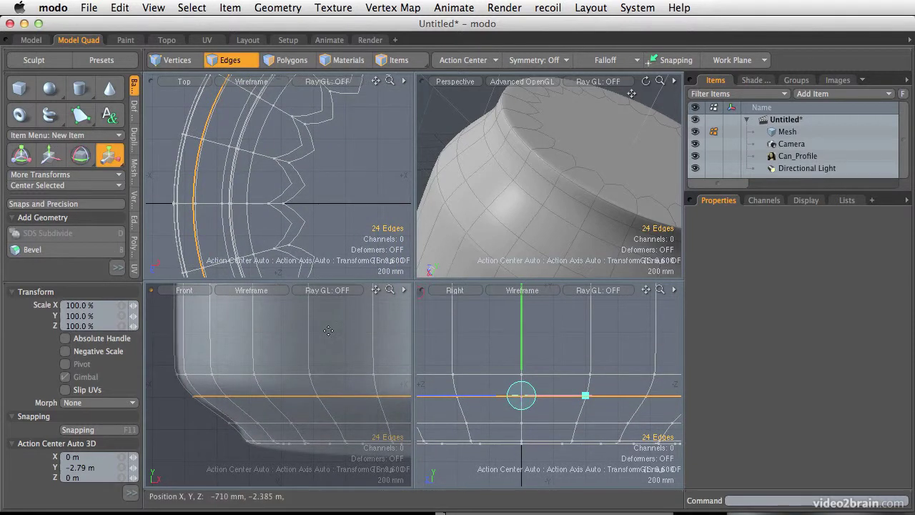
key("Up")
key("Down")
key("Down")
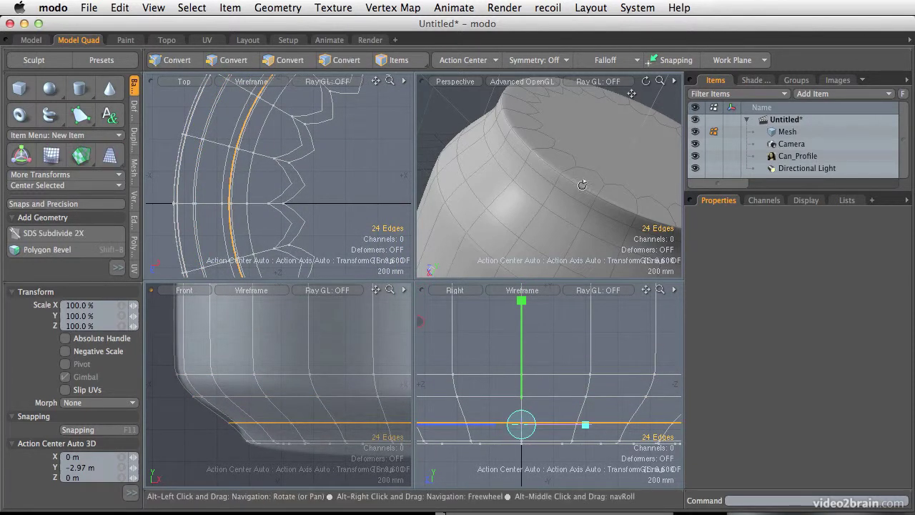
- View the can from below and delete the flat polygon capping its base, with subdivision smoothing off for the deletion and back on
left_click_drag(591, 203, 578, 181, "alt")
key("shift+a")
left_click_drag(558, 153, 446, 136, "alt")
left_click_drag(631, 94, 509, 207)
key("space")
key("space")
key("Tab")
left_click(506, 209)
key("Delete")
key("Tab")
- Close the opening in the can's base with a single polygon made from its border edges
double_click(247, 429)
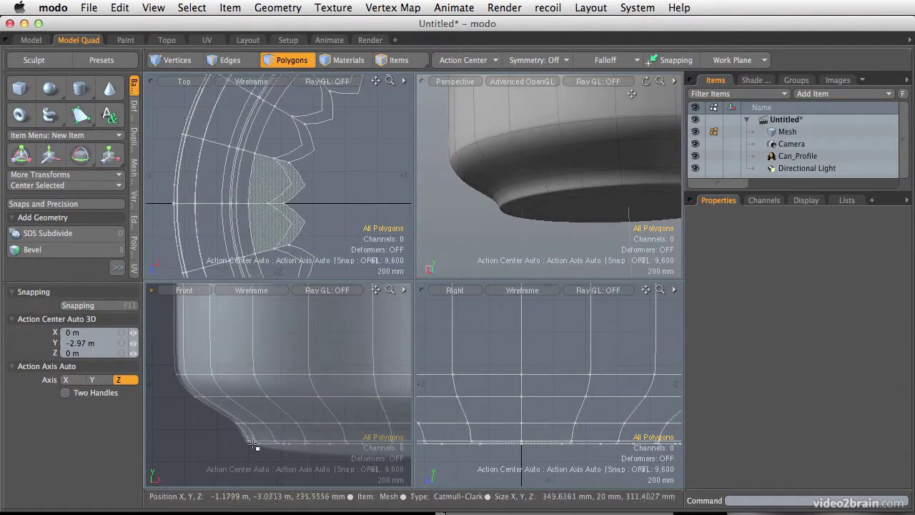
key("space")
key("space")
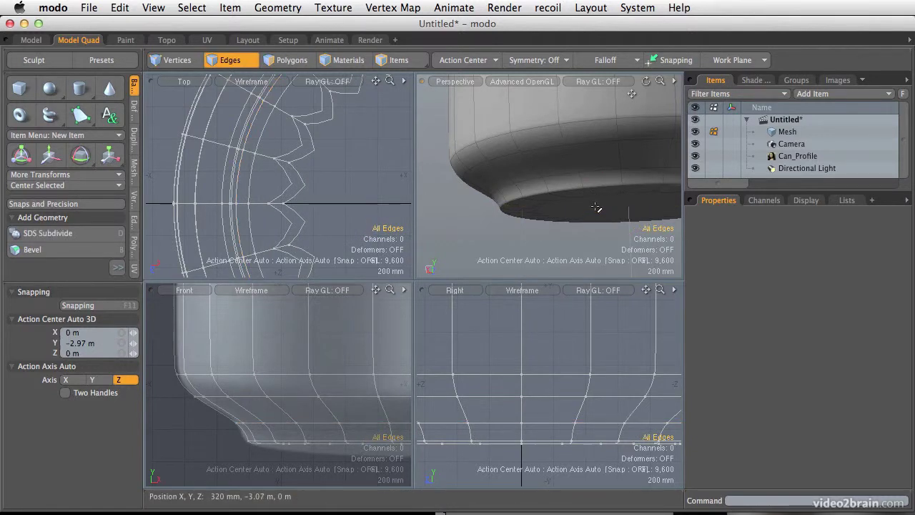
key("p")
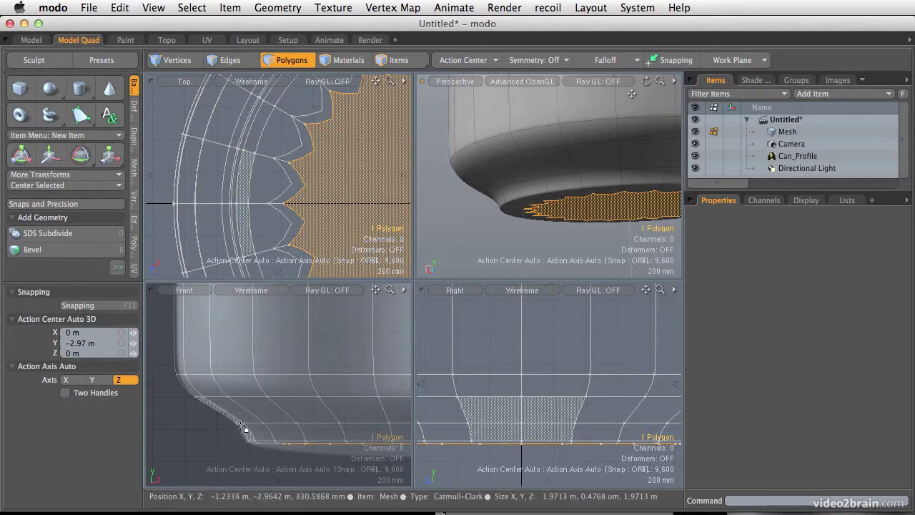
- Examine the whole can from several angles and compare its overall shape with the reference image, fitting it in all views
left_click_drag(329, 356, 244, 343, "ctrl+alt")
left_click_drag(315, 311, 278, 379, "alt")
left_click_drag(579, 135, 500, 137, "ctrl+alt")
left_click_drag(594, 152, 558, 236, "alt+shift")
left_click_drag(558, 158, 573, 187, "alt")
left_click_drag(572, 187, 549, 187, "ctrl+alt")
left_click_drag(536, 133, 576, 207, "alt")
left_click_drag(577, 207, 591, 172, "alt")
left_click_drag(591, 171, 576, 188, "ctrl+alt")
left_click_drag(577, 188, 564, 176, "alt")
key("a")
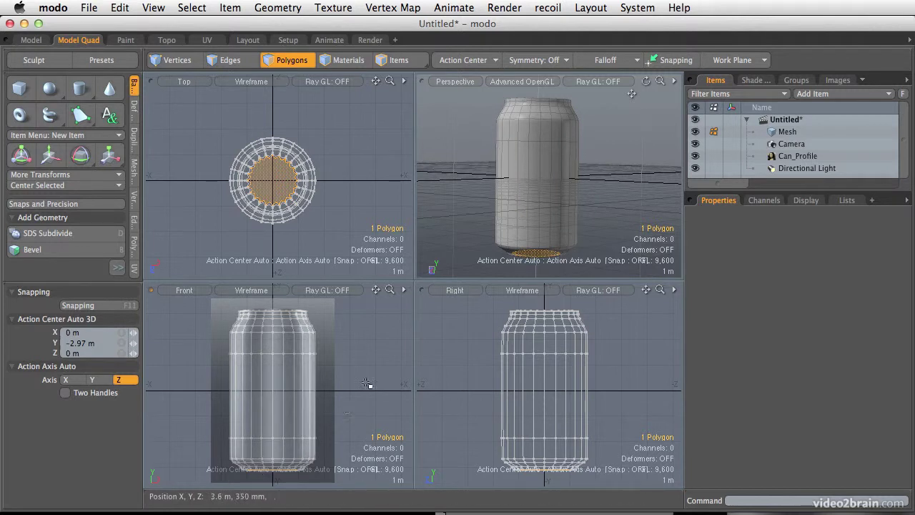
- Deselect the base polygon and check the can's subdivision smoothing from a low angle
left_click(269, 304)
left_click_drag(273, 387, 263, 382, "alt")
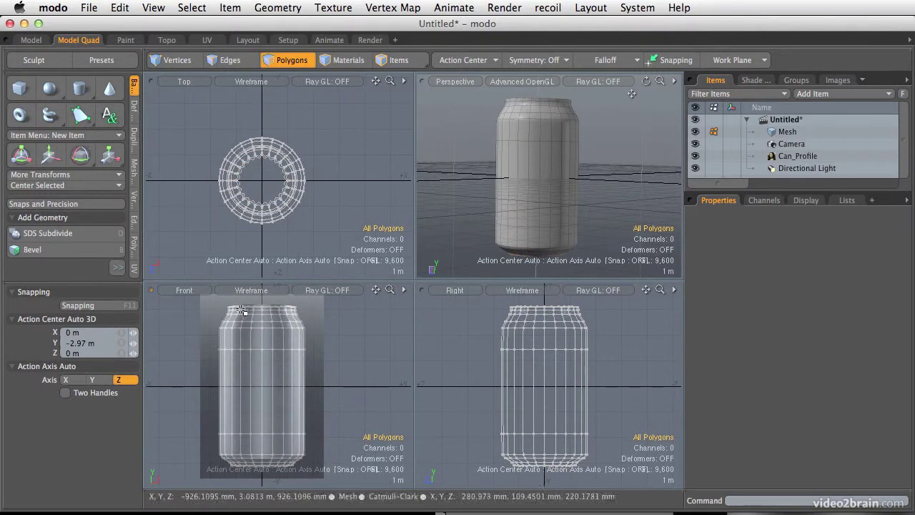
left_click_drag(564, 247, 541, 198, "alt")
key("Tab")
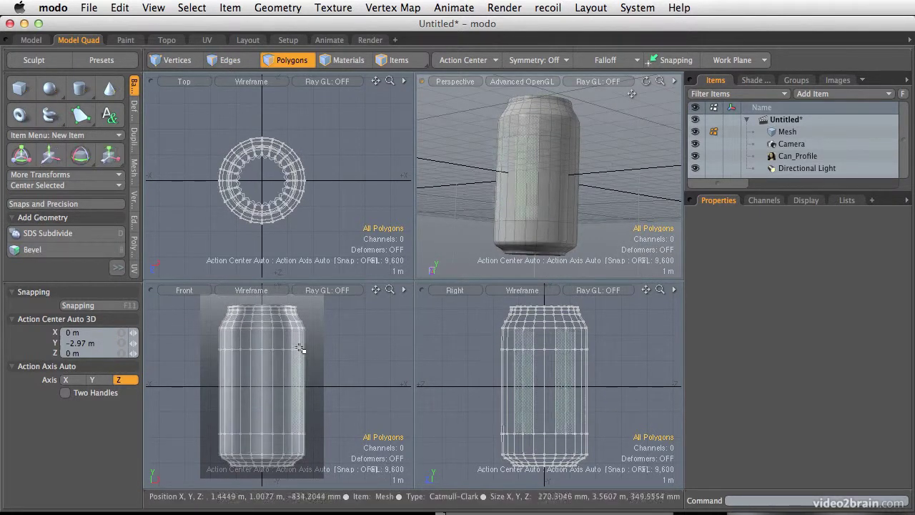